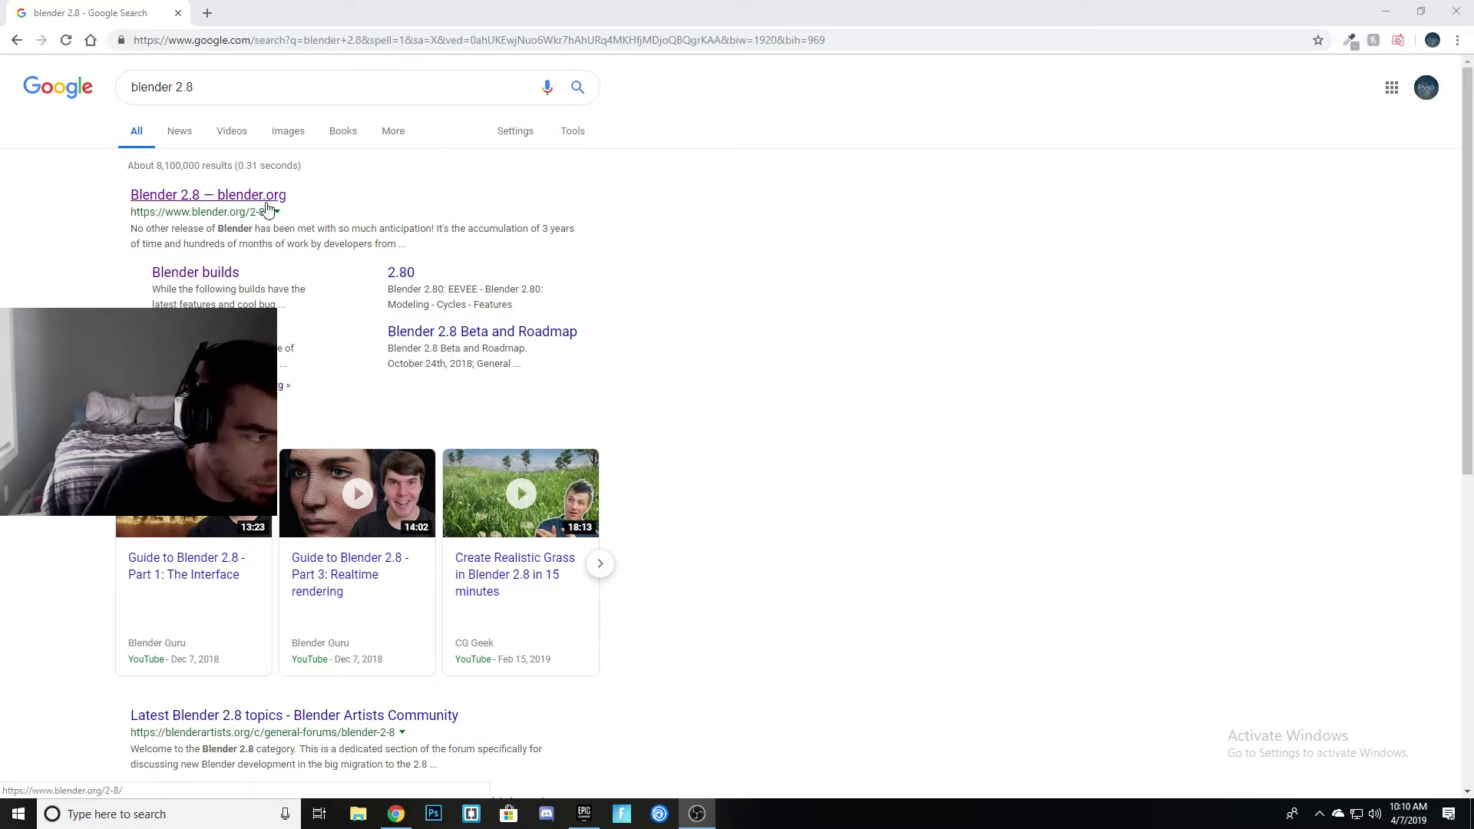
- Open the official Blender 2.8 page on blender.org from the search results
{"action": "left_click", "coordinate": [233, 198]}
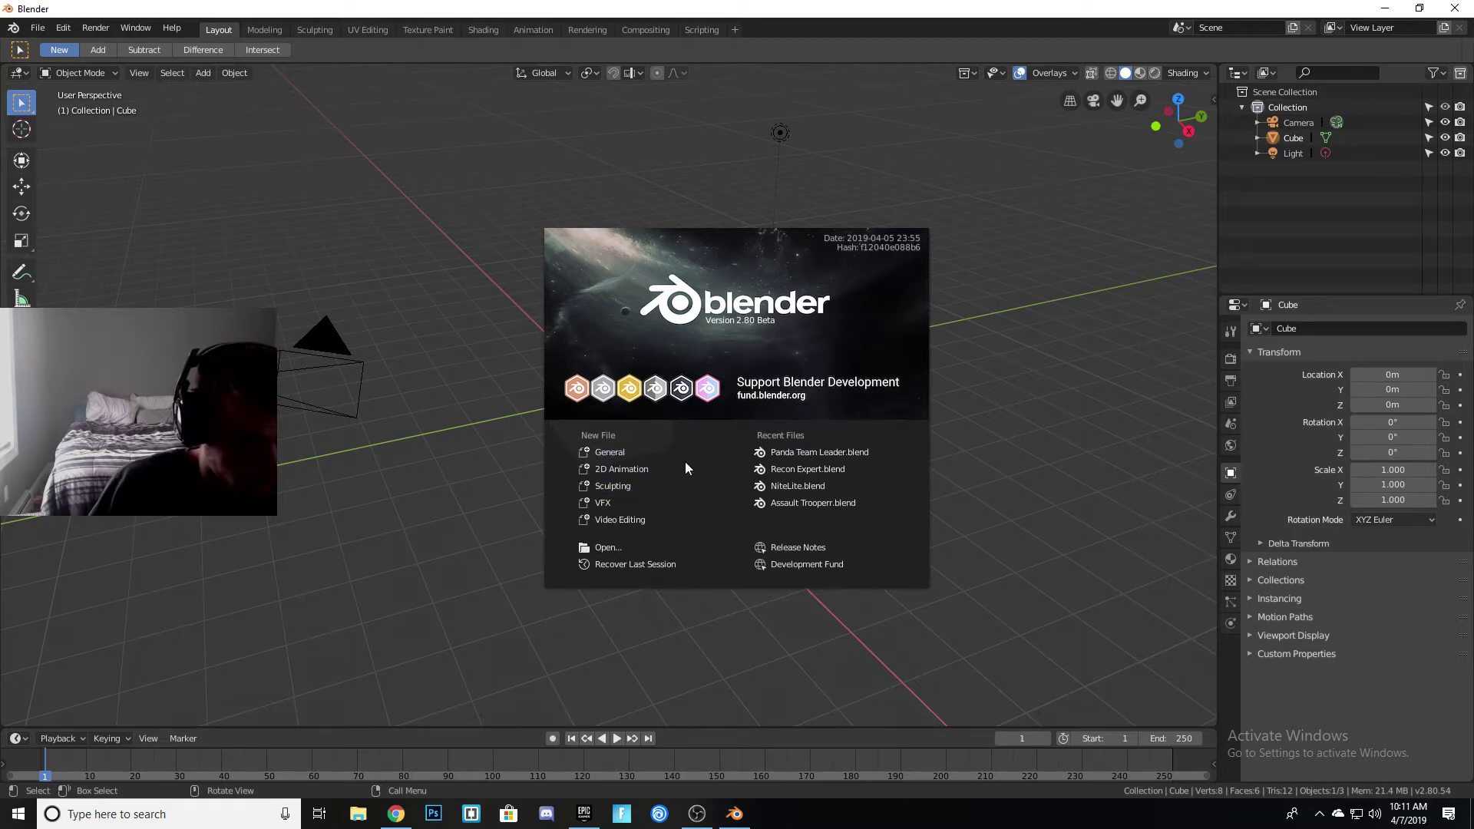
- Switch to Blender, open the recent file Panda Team Leader.blend and activate the Move tool
{"action": "left_click", "coordinate": [796, 452]}
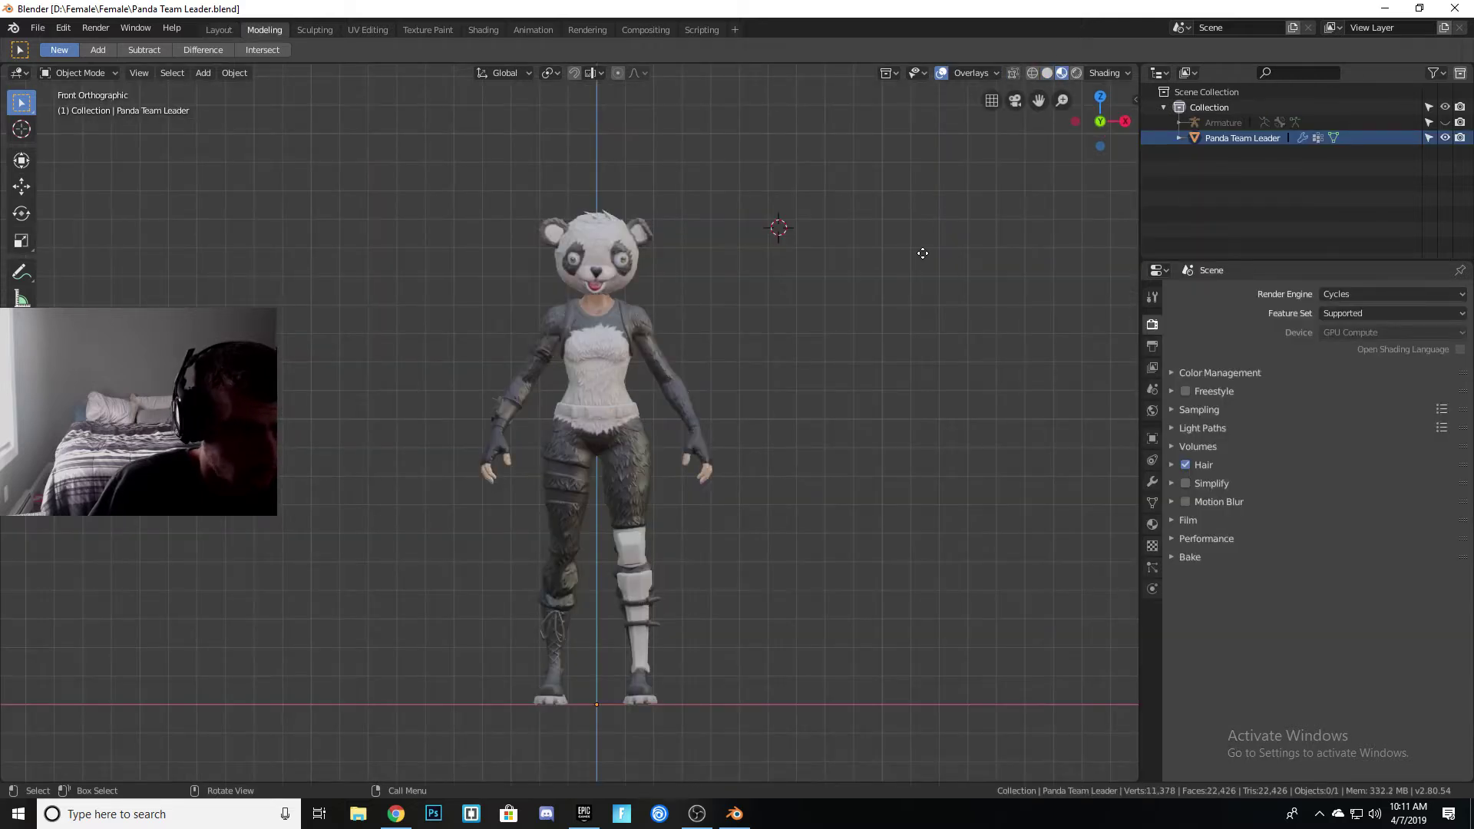
{"action": "right_click", "coordinate": [835, 311]}
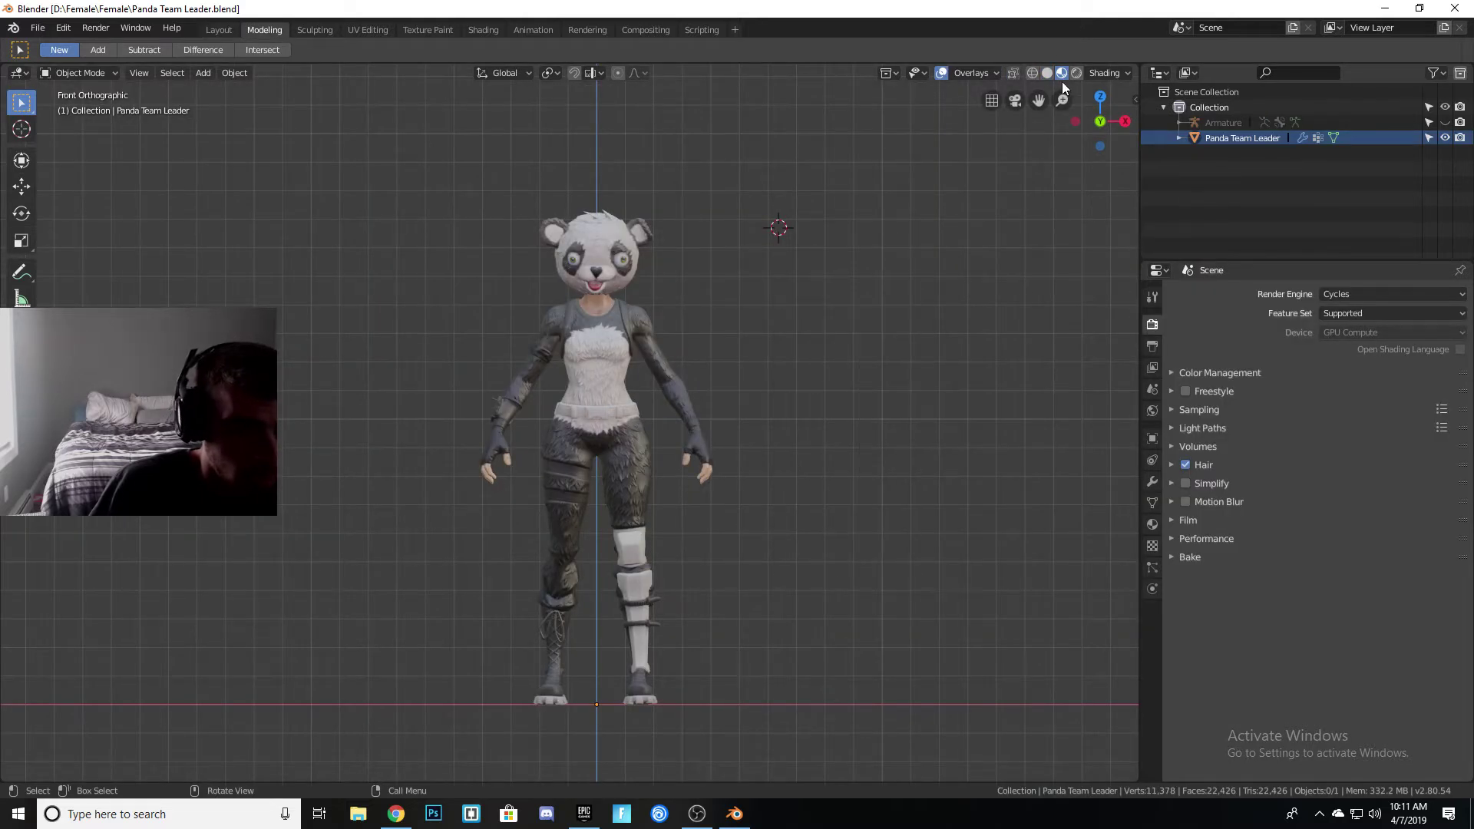
{"action": "left_click", "coordinate": [21, 186]}
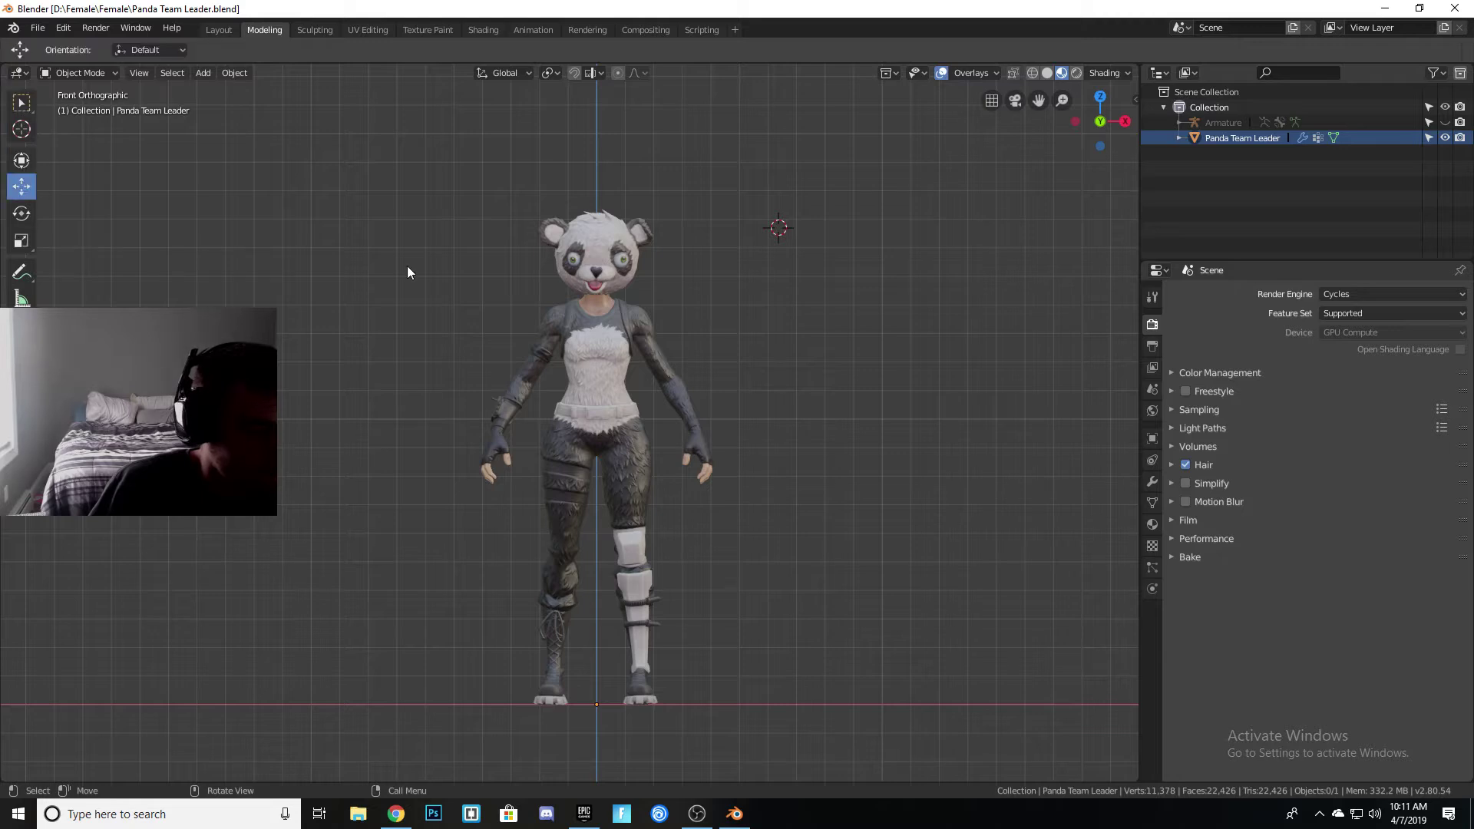
{"action": "middle_click_drag", "start_coordinate": [896, 341], "coordinate": [827, 373]}
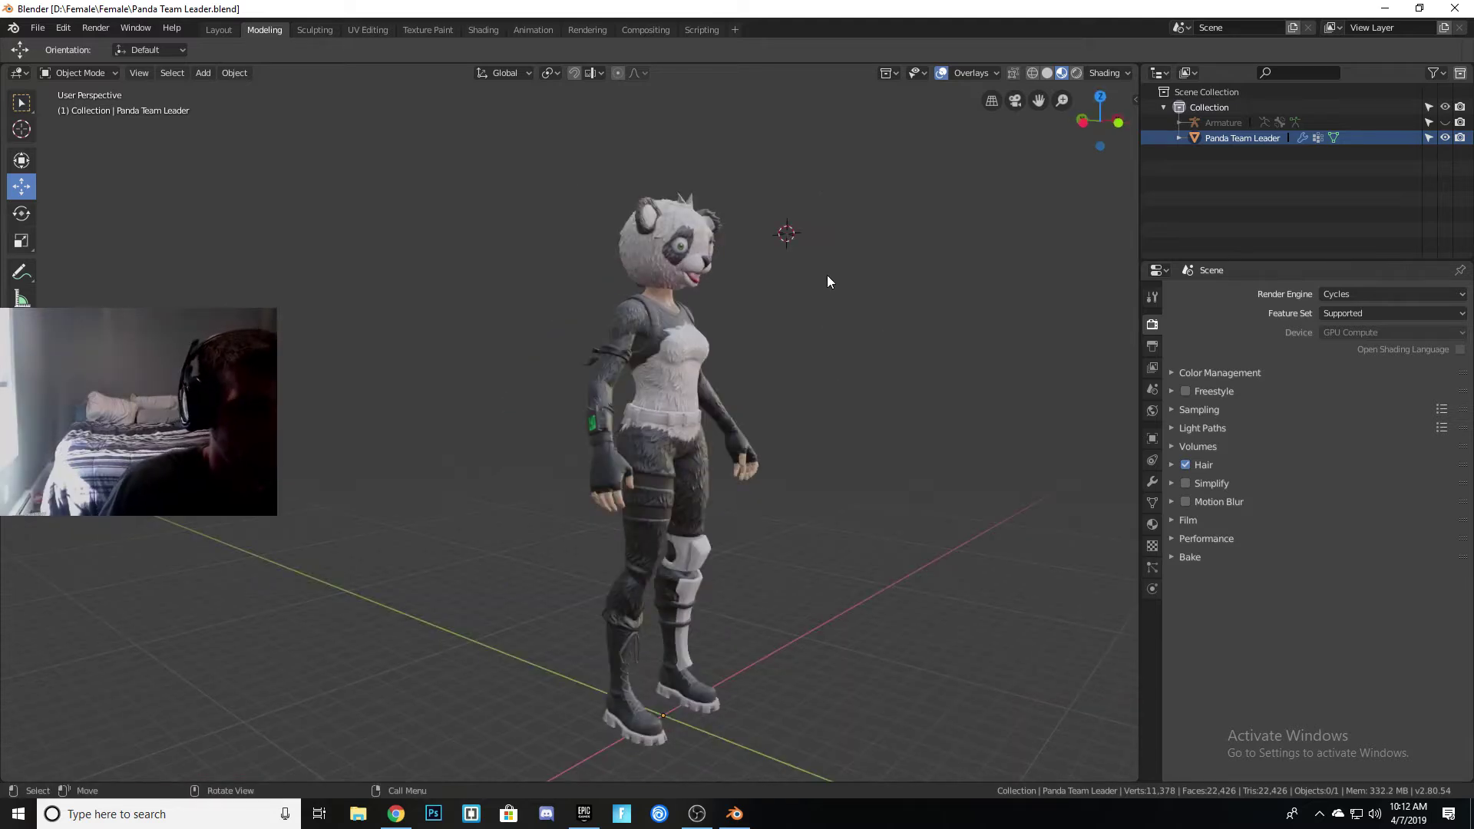
{"action": "middle_click_drag", "start_coordinate": [829, 384], "coordinate": [1093, 402]}
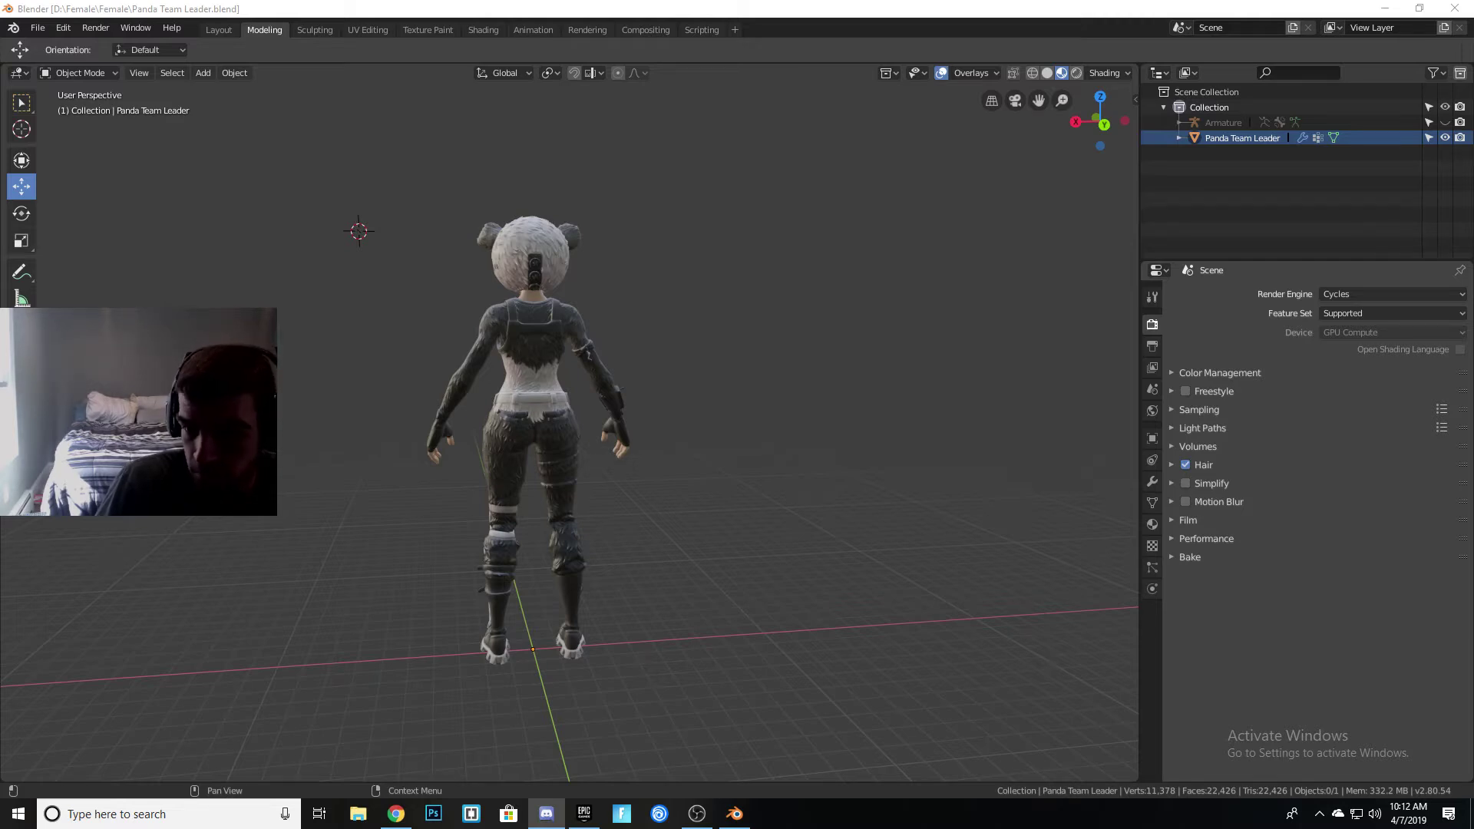
- Switch to Discord, enlarge its window and browse the images posted in the backgrounds channel
{"action": "left_click_drag", "start_coordinate": [1473, 167], "coordinate": [836, 168]}
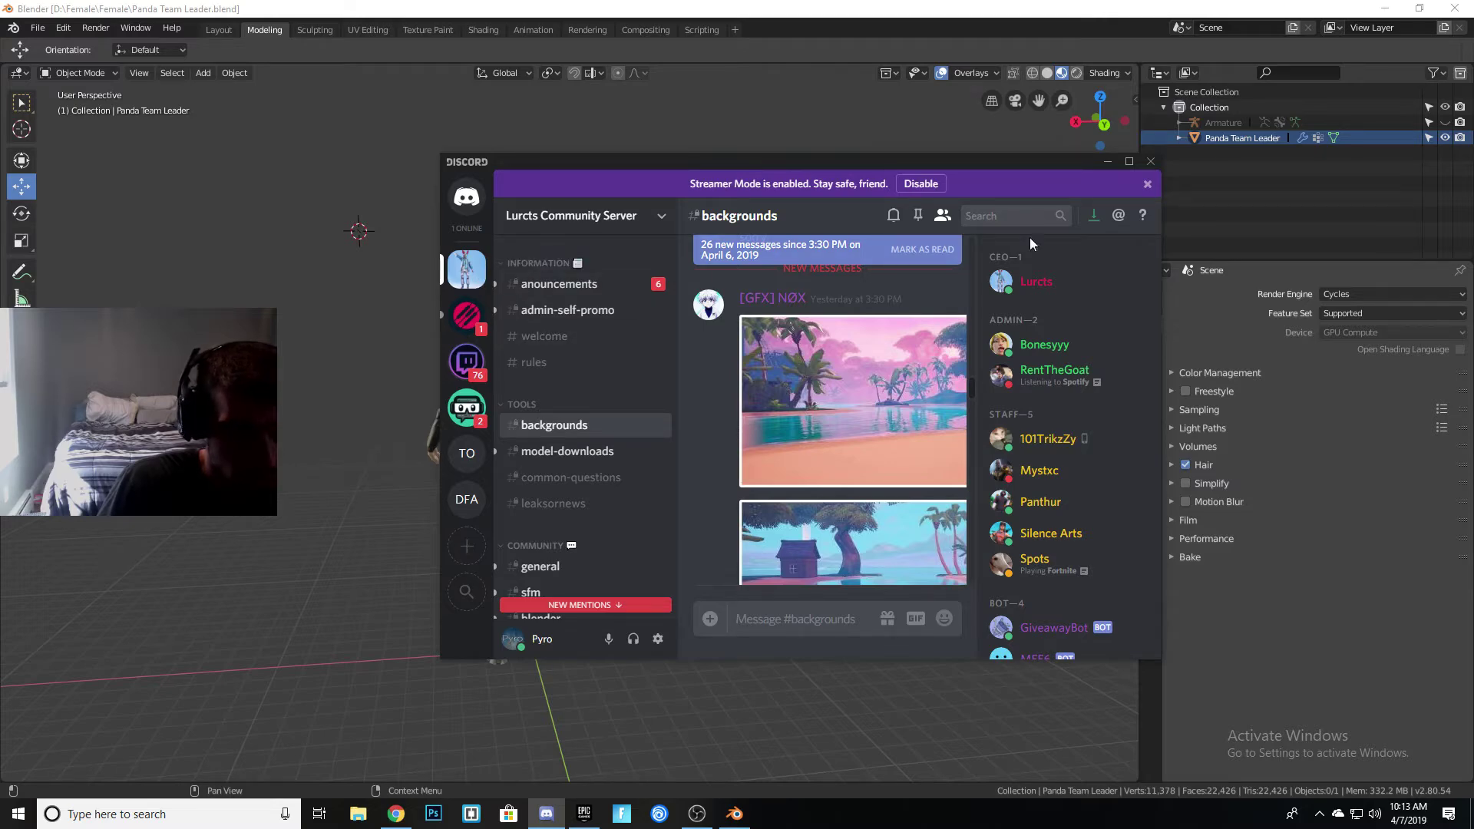
{"action": "left_click", "coordinate": [1129, 161]}
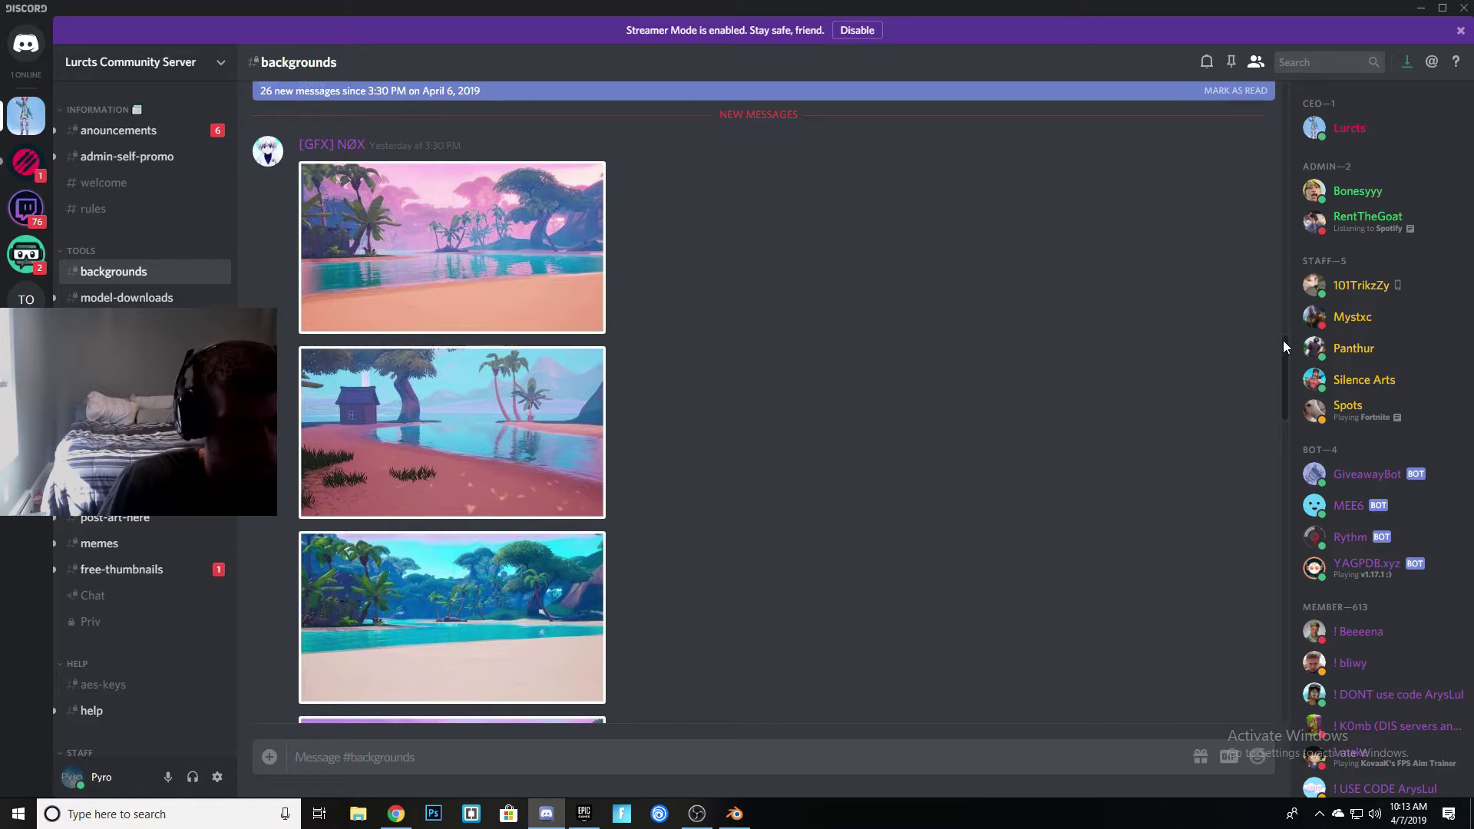
{"action": "left_click_drag", "start_coordinate": [1283, 339], "coordinate": [1283, 333]}
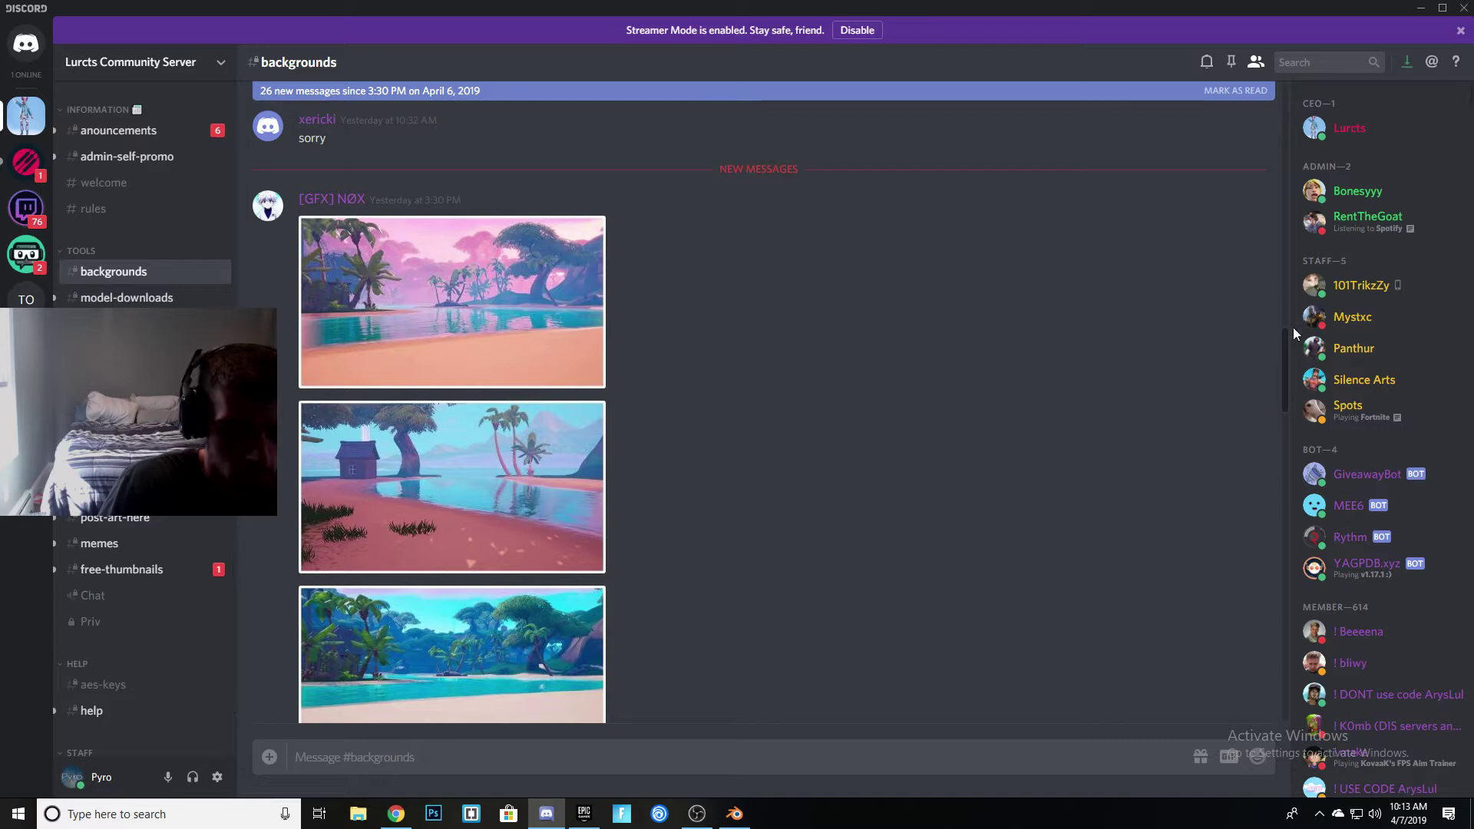
{"action": "left_click_drag", "start_coordinate": [1287, 334], "coordinate": [914, 411]}
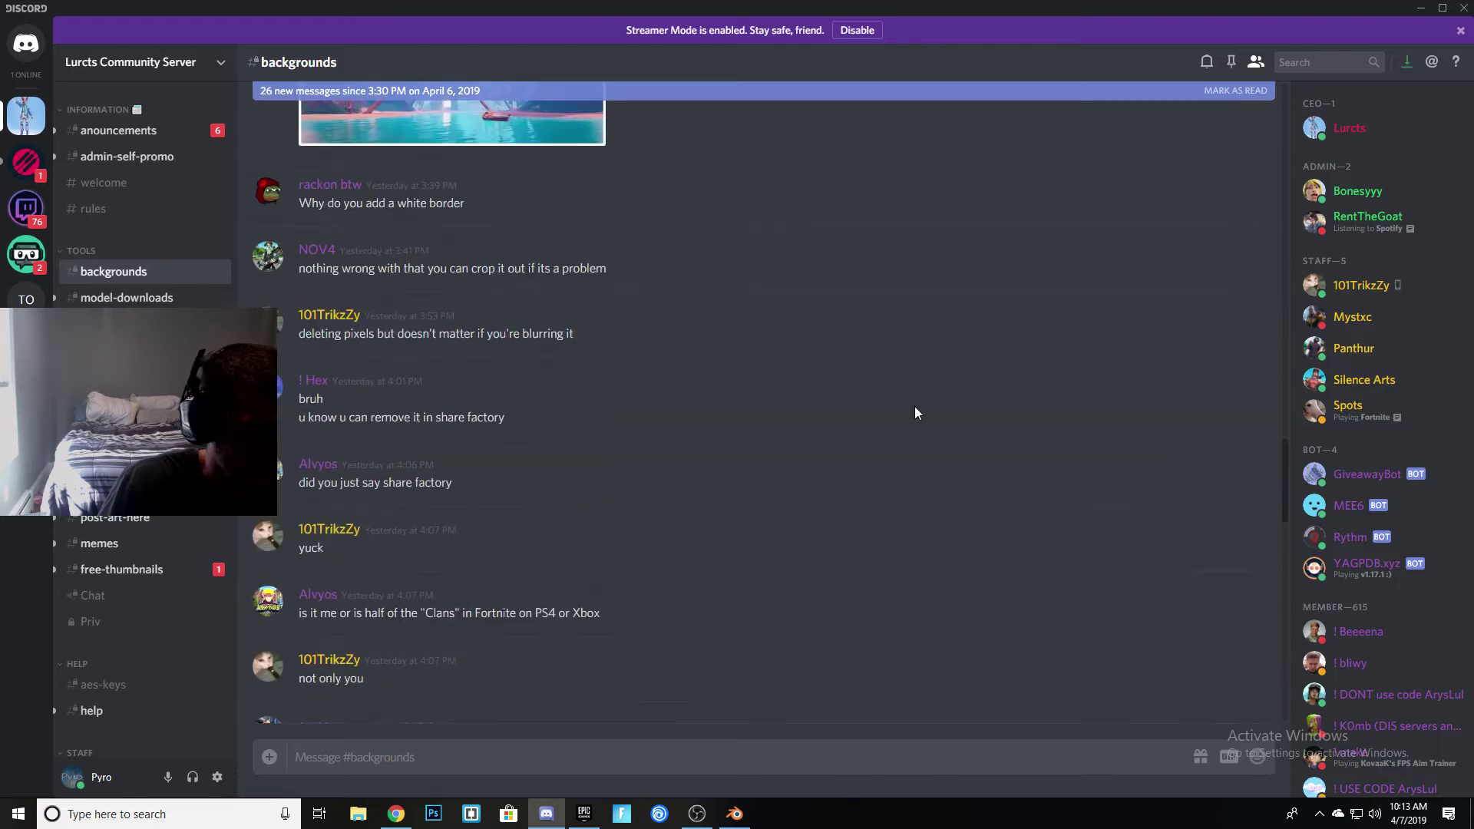
- Open the model-downloads channel and look through the posted Blender model links back to the March 24, 2019 messages
{"action": "left_click", "coordinate": [119, 298]}
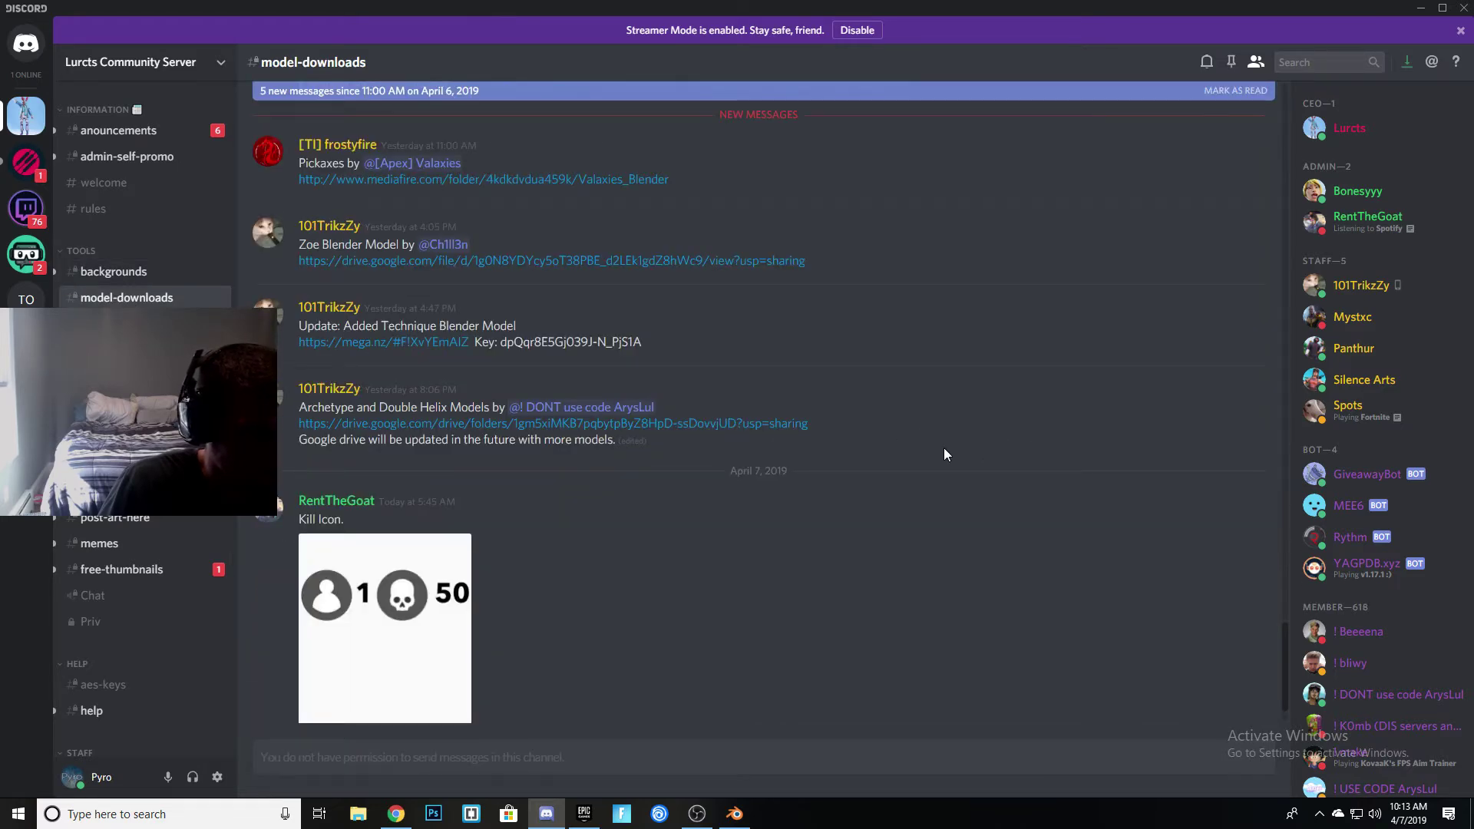
{"action": "scroll", "coordinate": [418, 400], "scroll_direction": "up", "scroll_amount": 5}
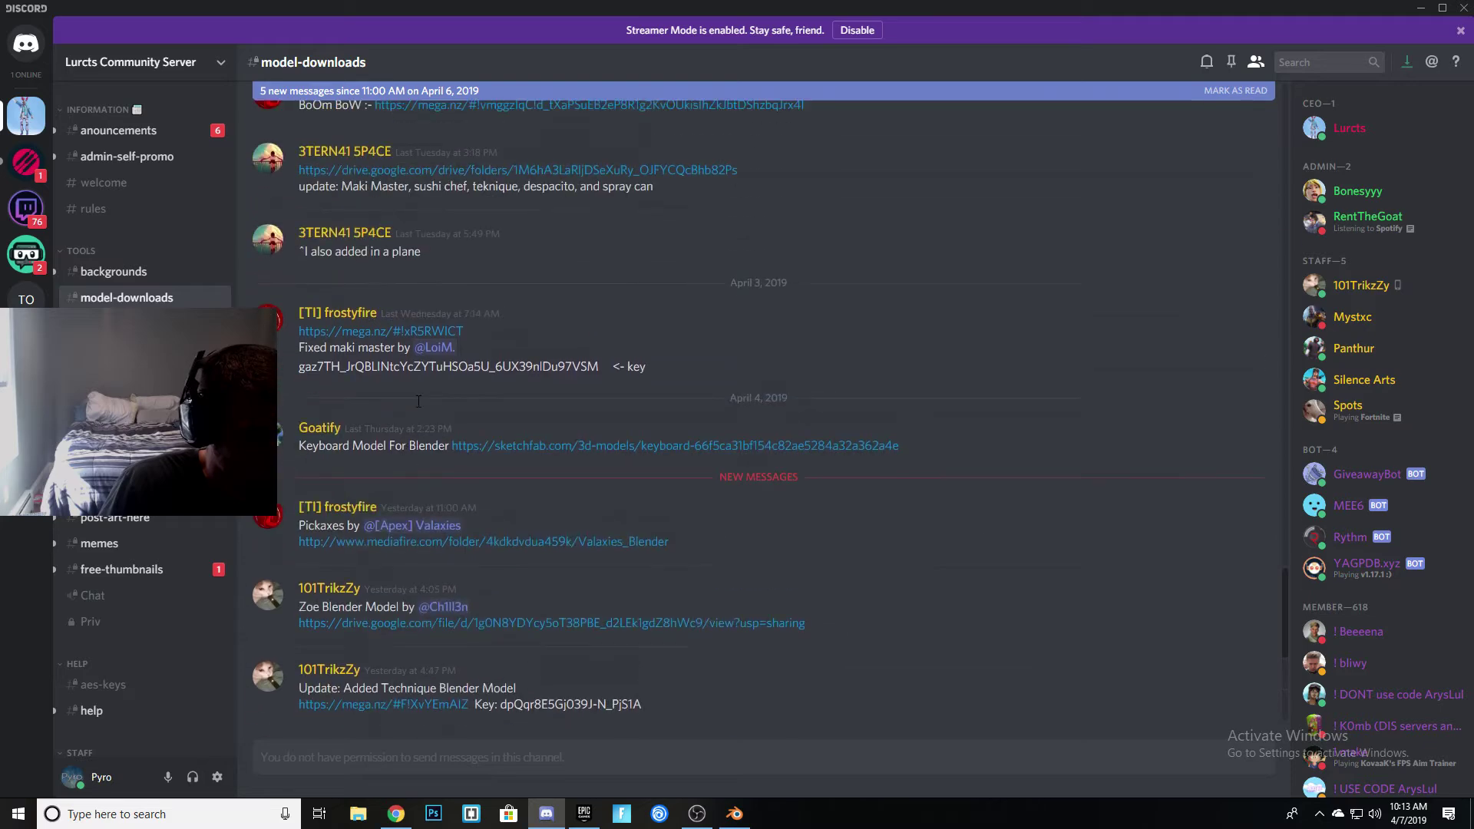
{"action": "scroll", "coordinate": [407, 407], "scroll_direction": "up", "scroll_amount": 1}
{"action": "scroll", "coordinate": [289, 398], "scroll_direction": "up", "scroll_amount": 3}
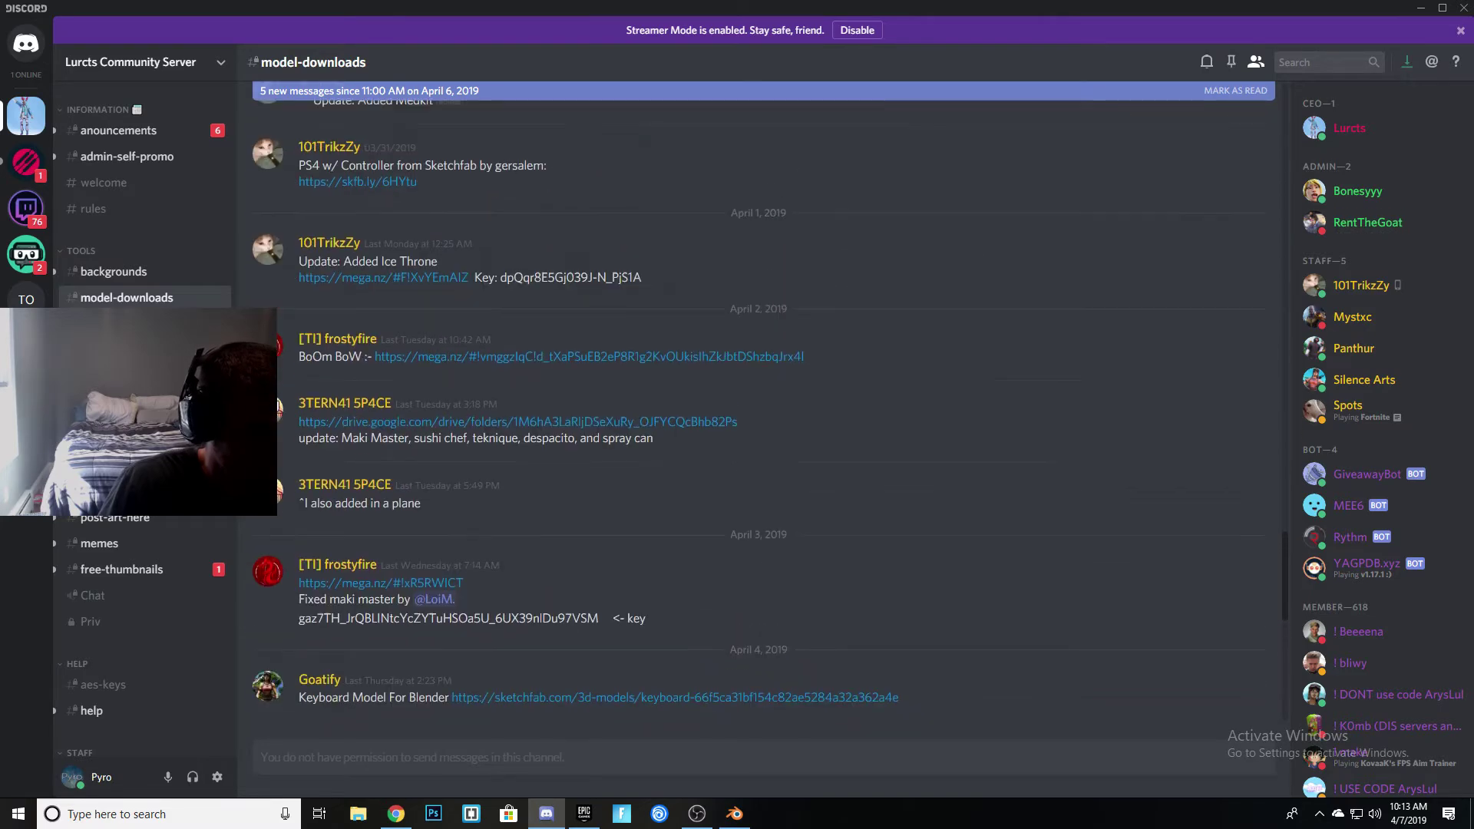
{"action": "scroll", "coordinate": [288, 398], "scroll_direction": "up", "scroll_amount": 3}
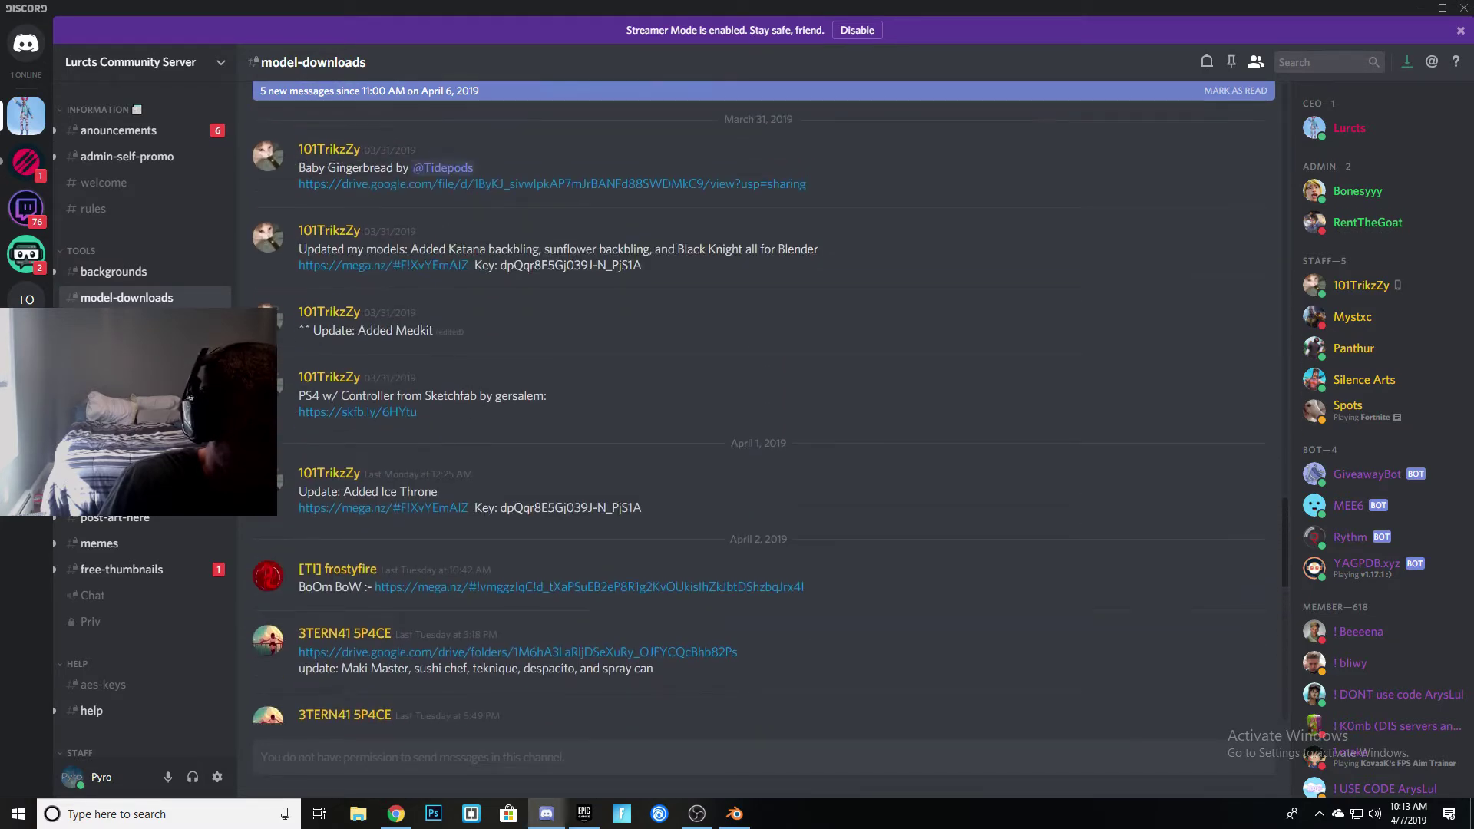
{"action": "scroll", "coordinate": [161, 391], "scroll_direction": "down", "scroll_amount": 1}
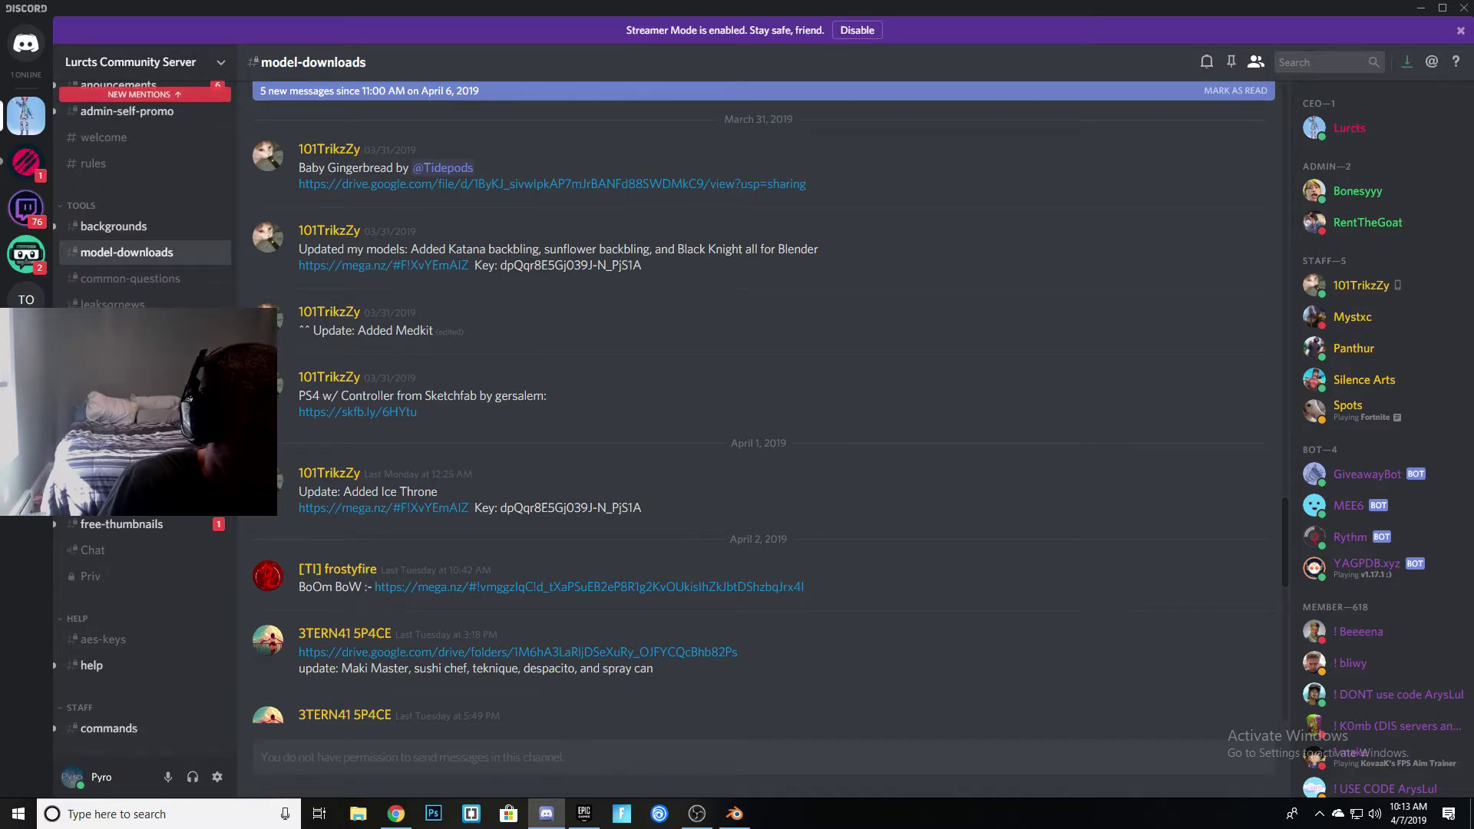
{"action": "scroll", "coordinate": [423, 336], "scroll_direction": "down", "scroll_amount": 1}
{"action": "scroll", "coordinate": [278, 384], "scroll_direction": "down", "scroll_amount": 4}
{"action": "scroll", "coordinate": [278, 384], "scroll_direction": "down", "scroll_amount": 1}
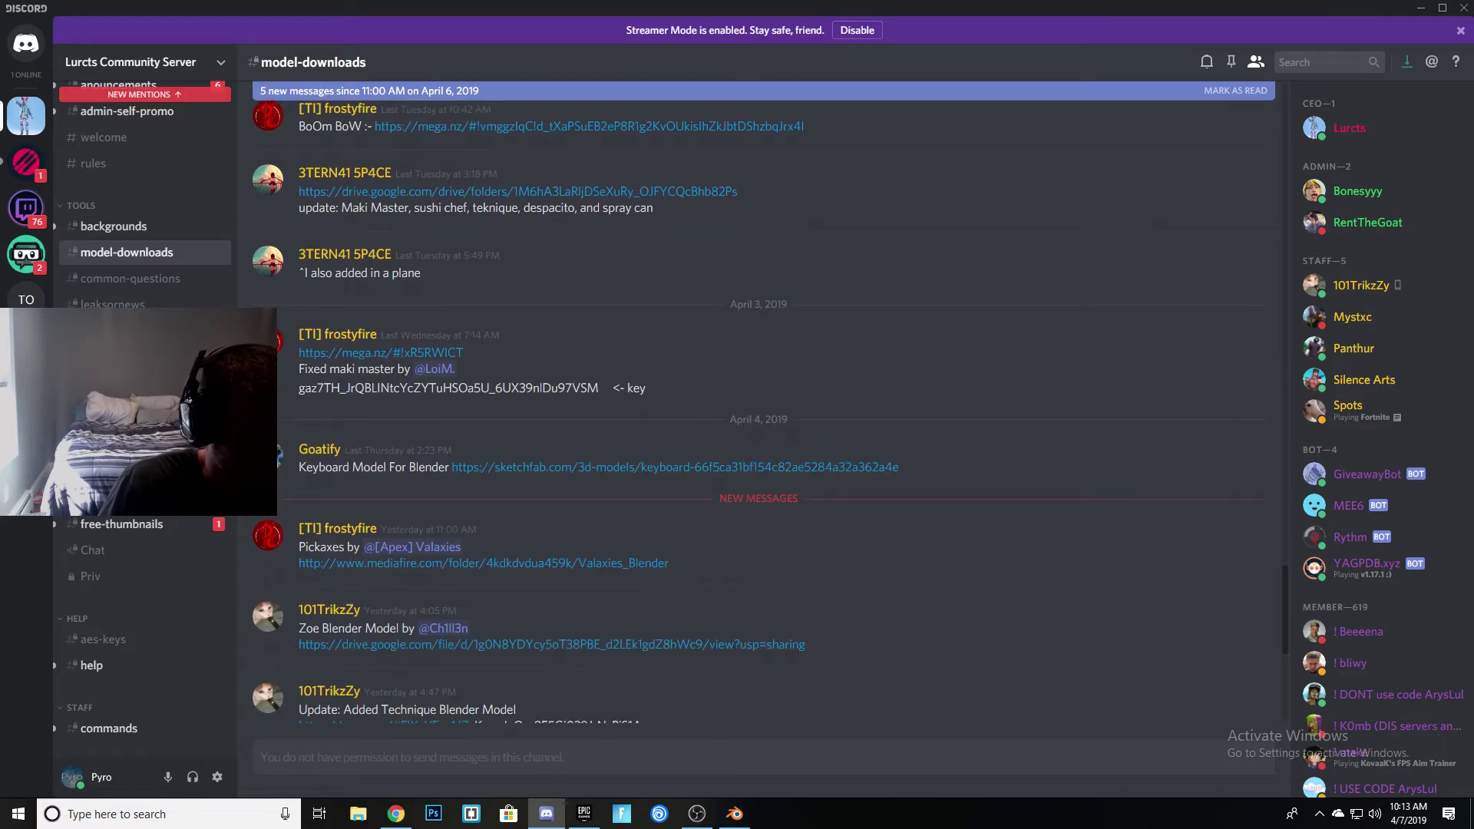
{"action": "scroll", "coordinate": [427, 577], "scroll_direction": "down", "scroll_amount": 5}
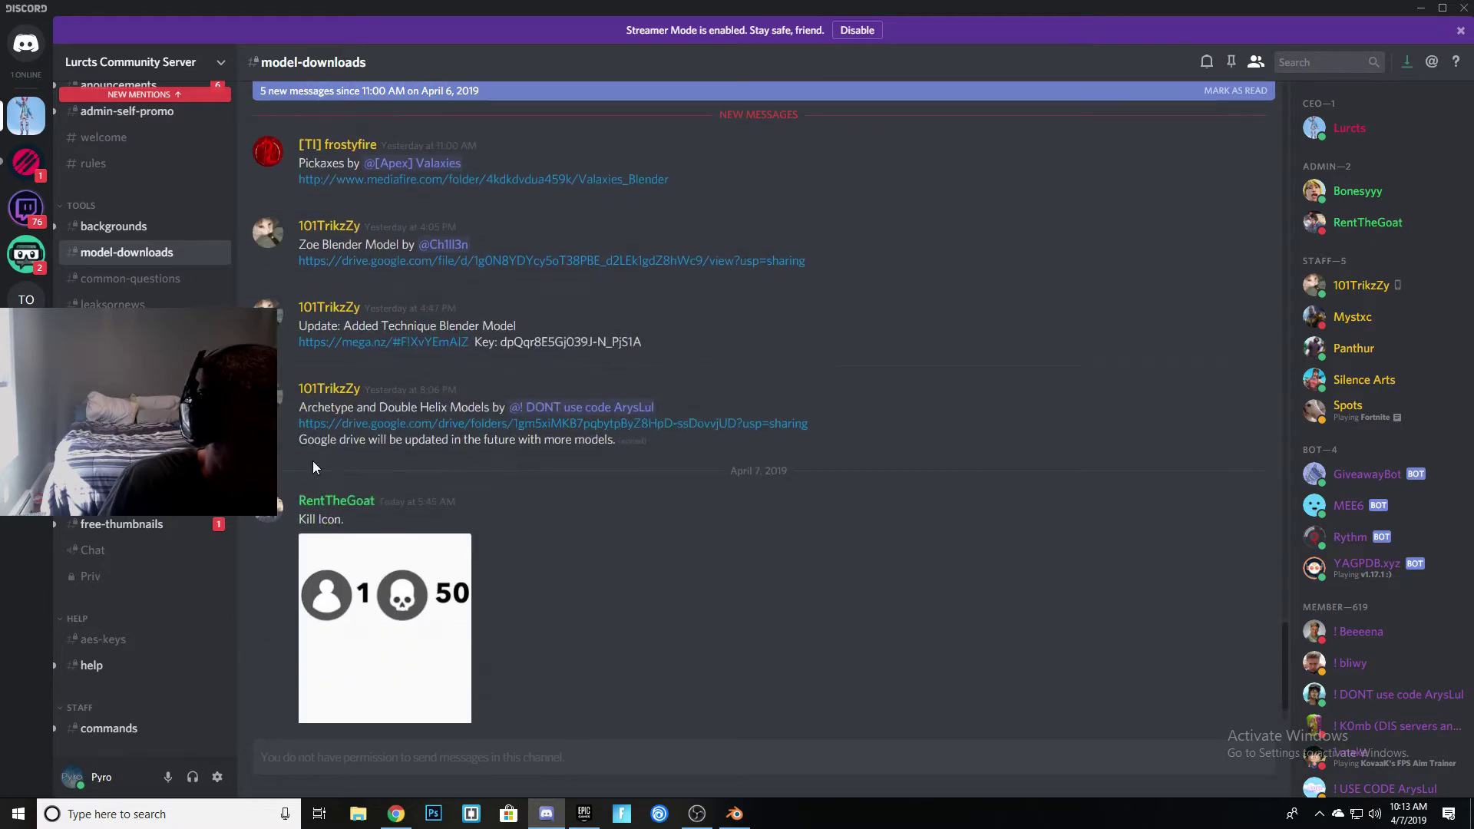
{"action": "scroll", "coordinate": [583, 261], "scroll_direction": "down", "scroll_amount": 1}
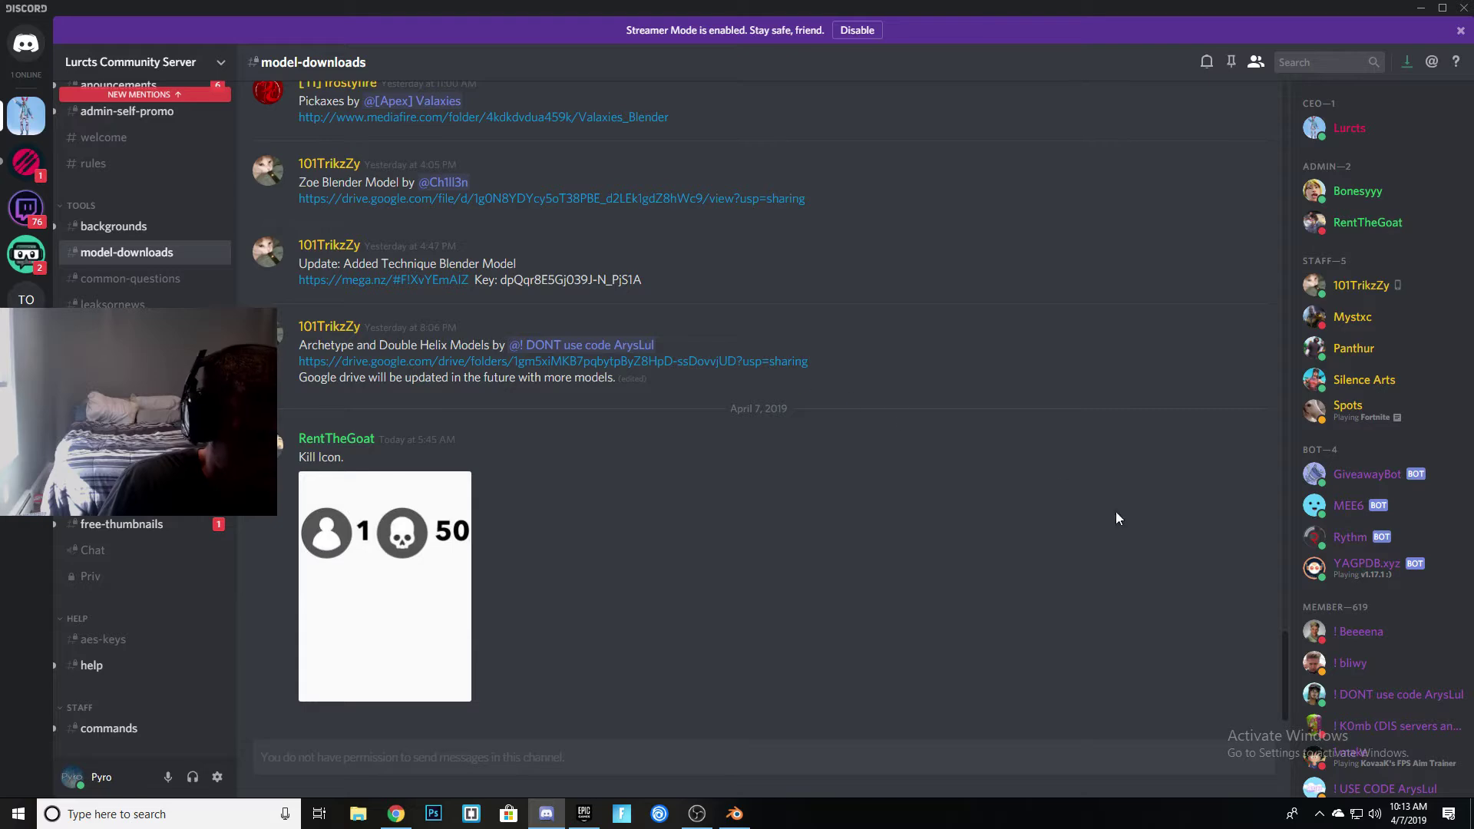
{"action": "left_click_drag", "start_coordinate": [1283, 631], "coordinate": [1249, 236]}
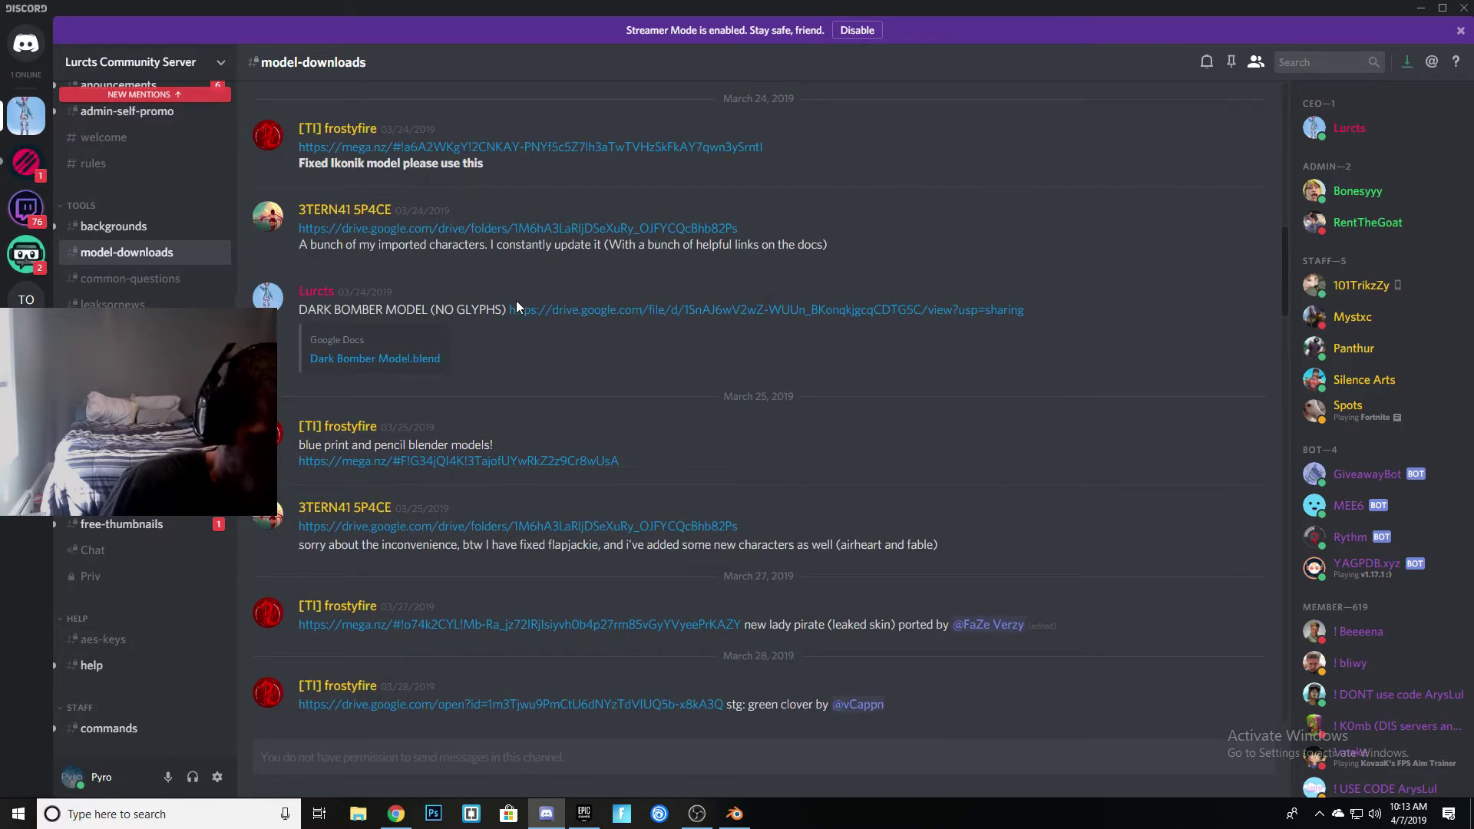
- Minimize Discord, view the Blender files in the Female folder in File Explorer, and close that folder
{"action": "left_click", "coordinate": [1419, 13]}
{"action": "left_click", "coordinate": [358, 813]}
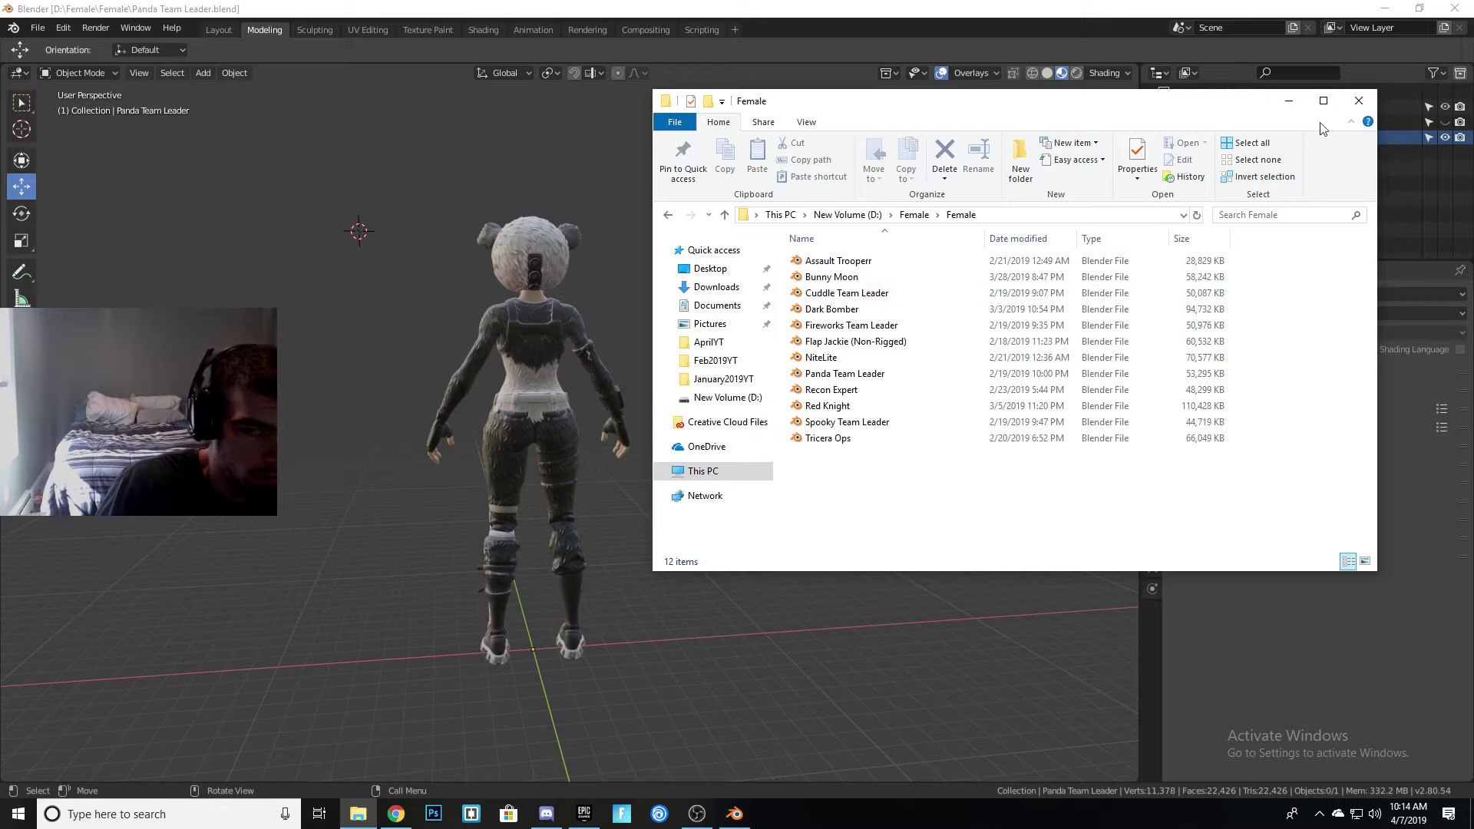
{"action": "left_click", "coordinate": [1358, 101]}
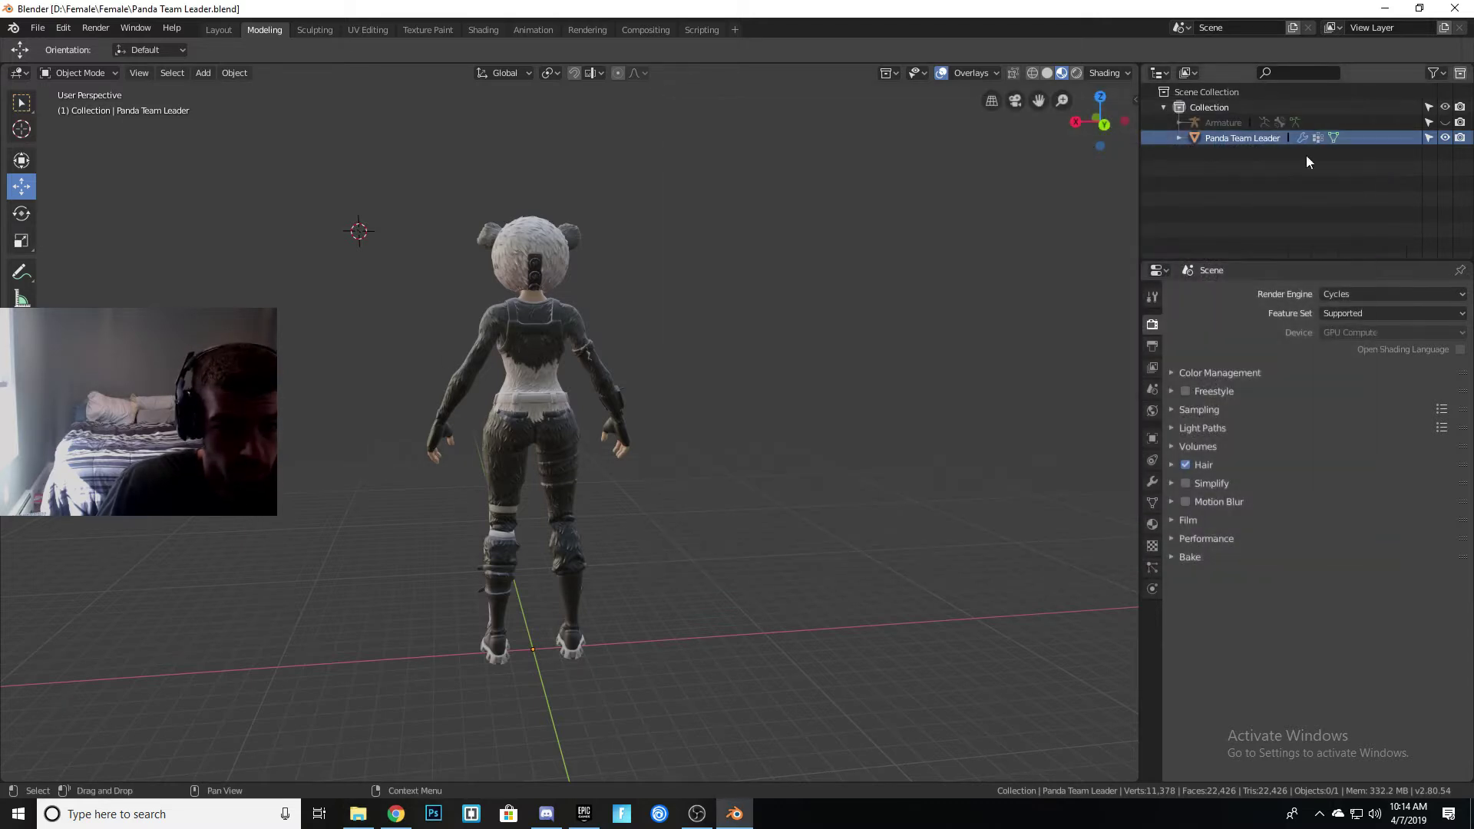
- Compare the wireframe, solid, material preview and rendered viewport shading modes on the panda character
{"action": "middle_click_drag", "start_coordinate": [538, 366], "coordinate": [944, 297]}
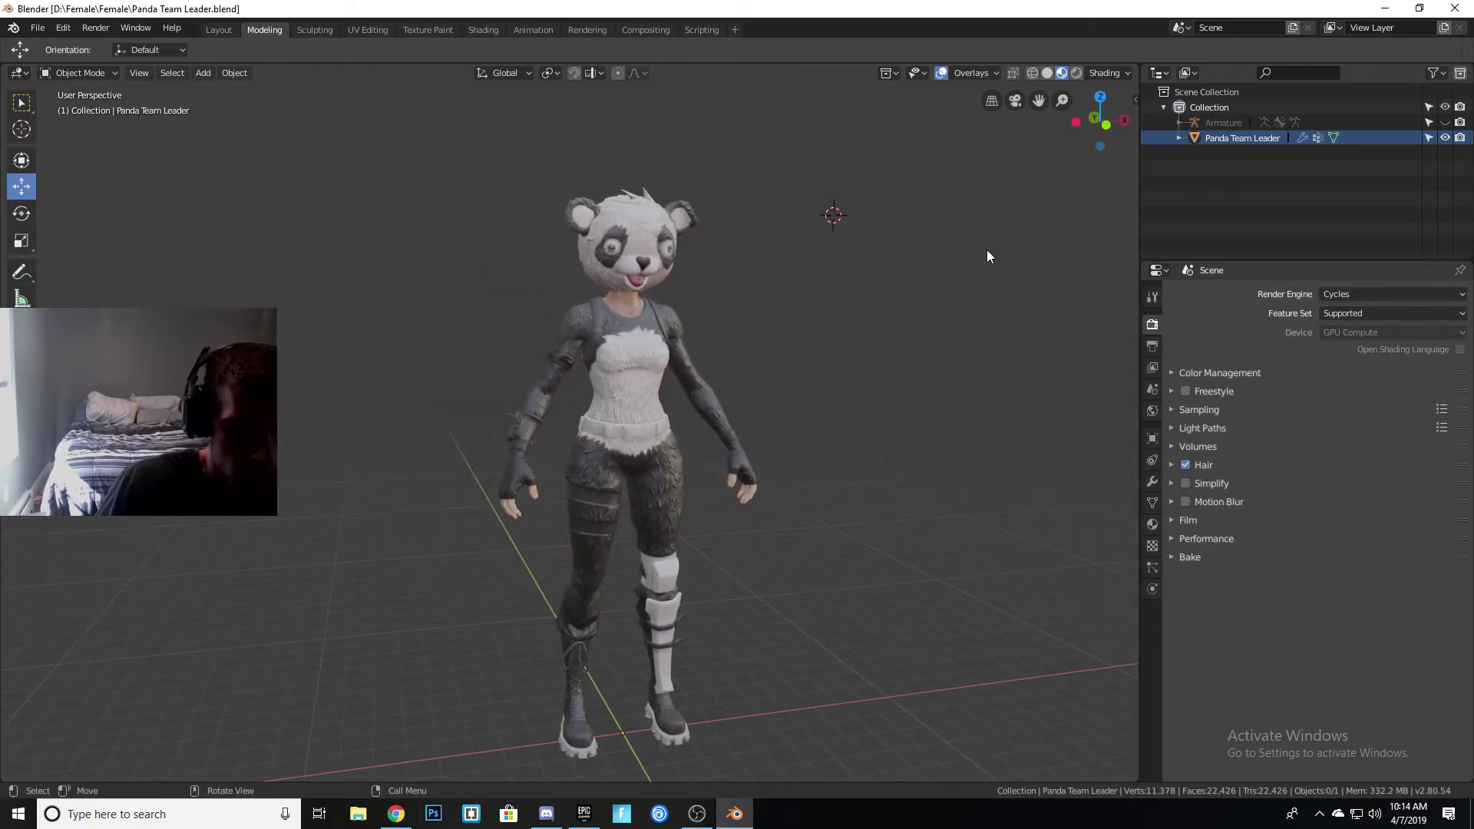
{"action": "left_click", "coordinate": [1032, 73]}
{"action": "left_click", "coordinate": [1046, 73]}
{"action": "mouse_move", "coordinate": [976, 183]}
{"action": "middle_mouse_down"}
{"action": "mouse_move", "coordinate": [744, 435]}
{"action": "mouse_move", "coordinate": [766, 299]}
{"action": "mouse_move", "coordinate": [842, 292]}
{"action": "mouse_move", "coordinate": [855, 353]}
{"action": "mouse_move", "coordinate": [1004, 198]}
{"action": "middle_mouse_up"}
{"action": "left_click", "coordinate": [1032, 73]}
{"action": "left_click", "coordinate": [1047, 73]}
{"action": "left_click", "coordinate": [1062, 73]}
{"action": "left_click", "coordinate": [1073, 73]}
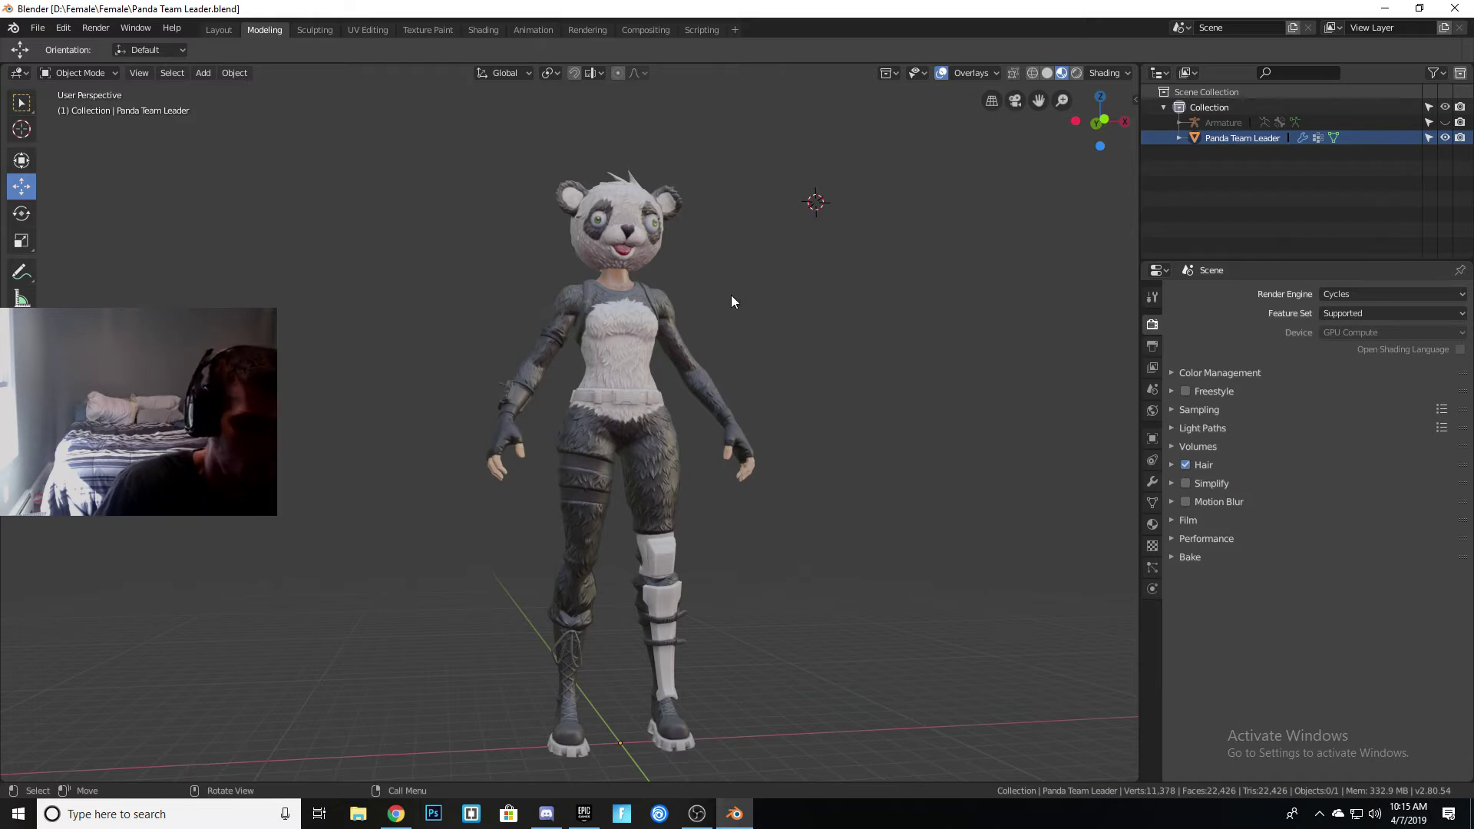
- Select the Armature in the scene collection and make it visible in the viewport
{"action": "middle_click_drag", "start_coordinate": [740, 309], "coordinate": [703, 360]}
{"action": "middle_click_drag", "start_coordinate": [702, 367], "coordinate": [717, 352]}
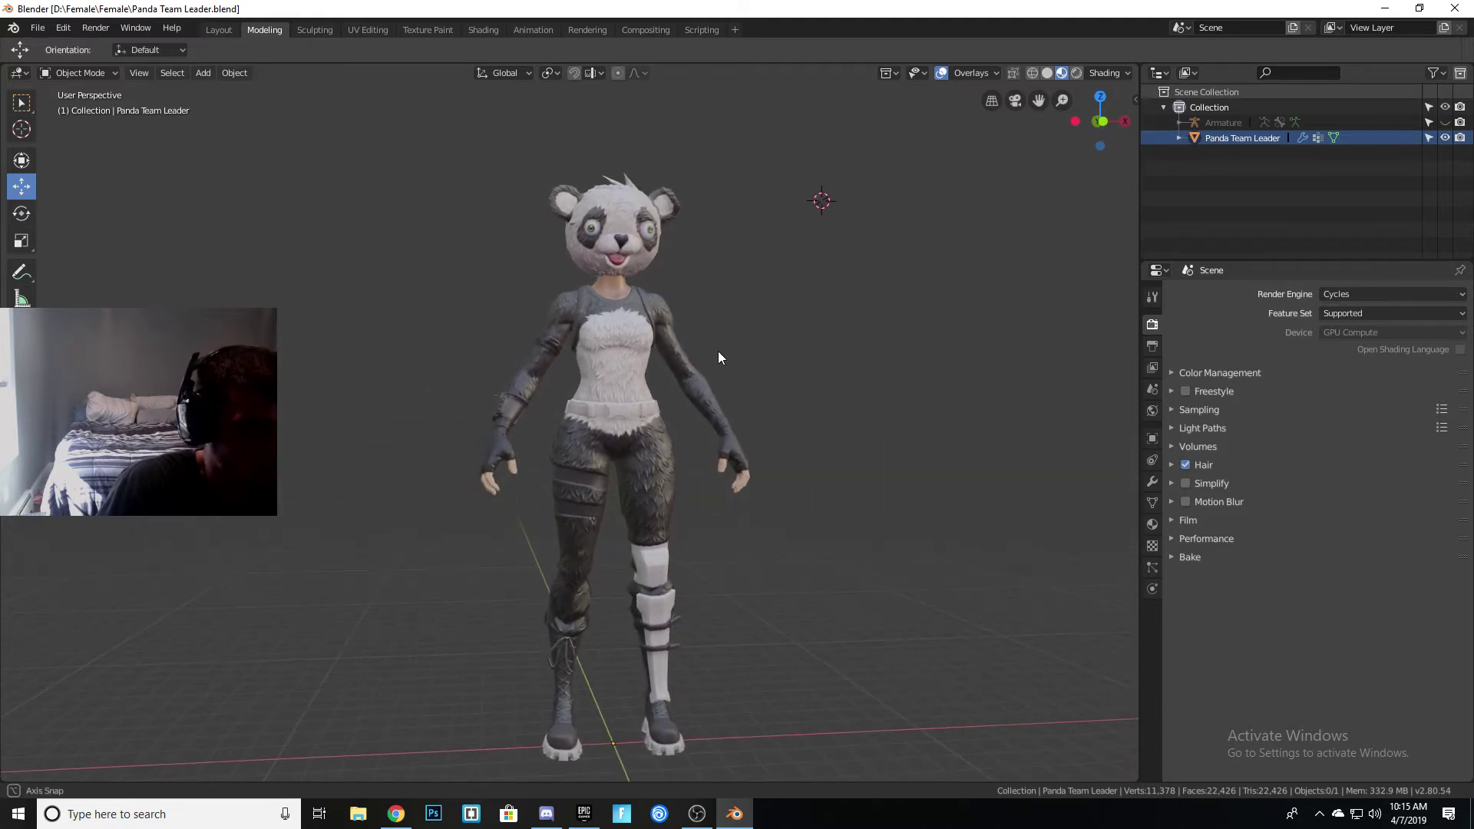
{"action": "left_click", "coordinate": [1228, 126]}
{"action": "left_click", "coordinate": [1445, 122]}
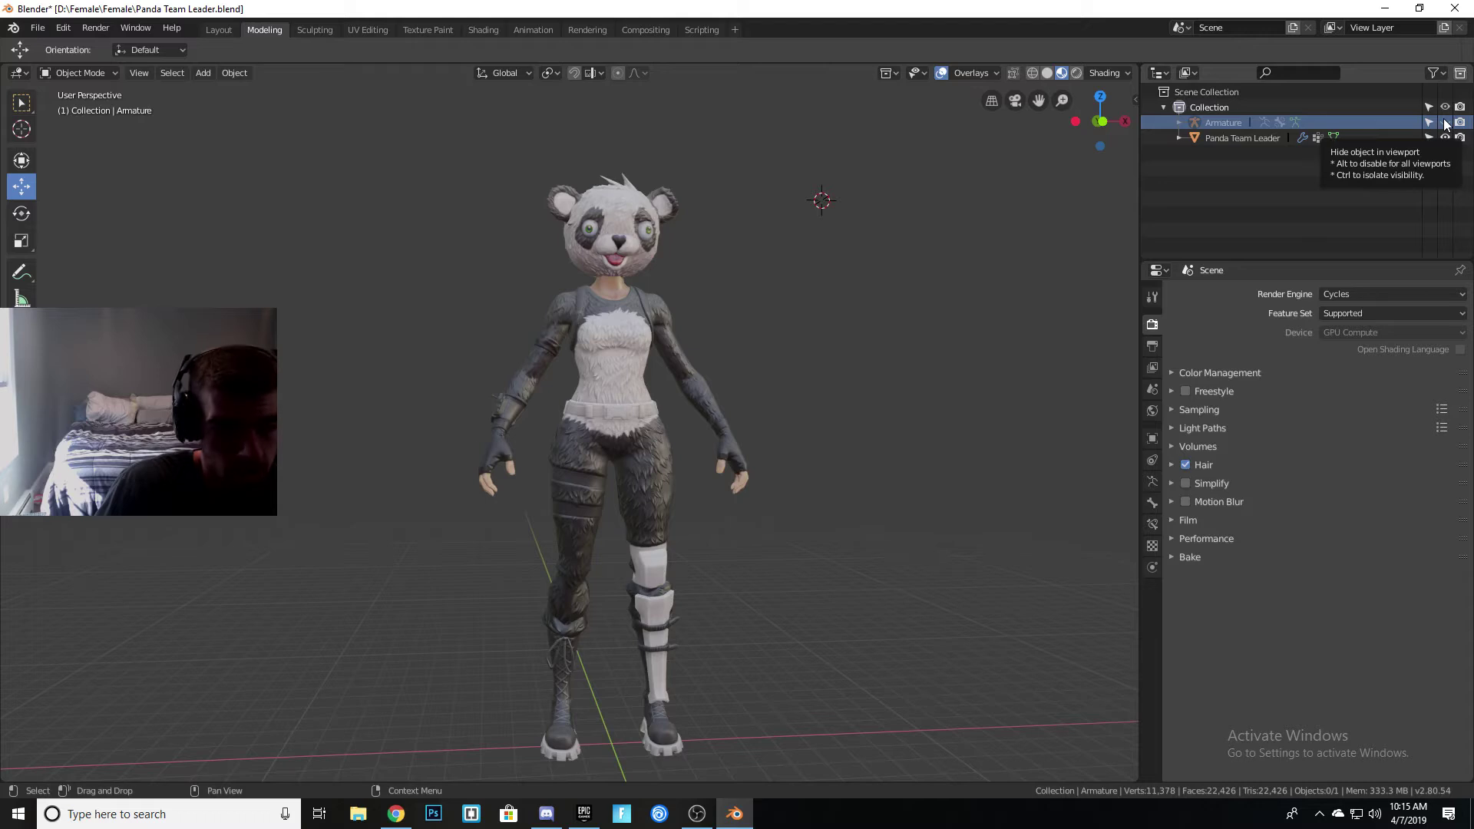
{"action": "left_click", "coordinate": [1444, 123]}
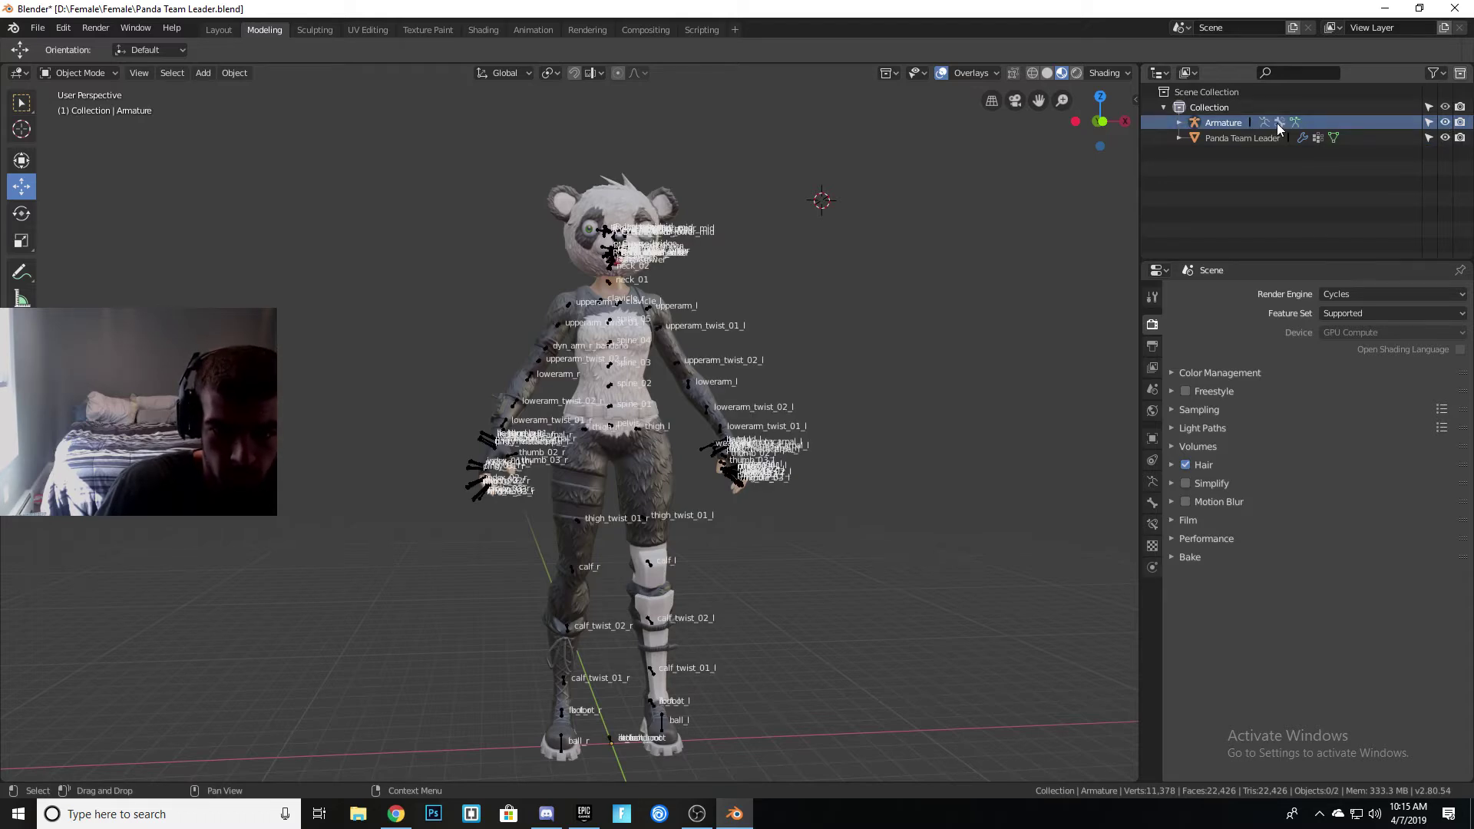
- Inspect the character's bones, select the whole Armature and switch it to Pose Mode
{"action": "middle_click_drag", "start_coordinate": [803, 259], "coordinate": [516, 406]}
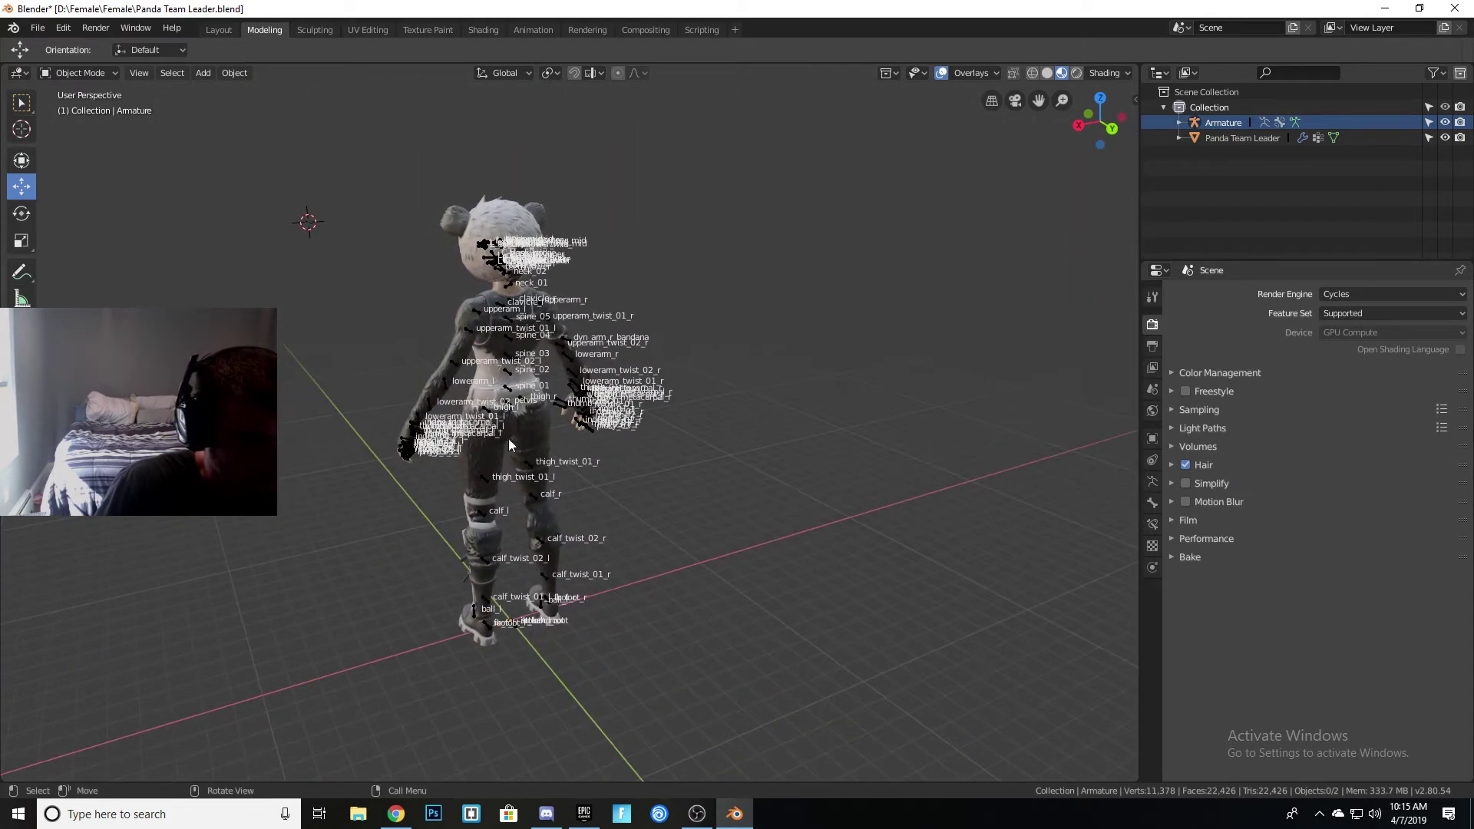
{"action": "middle_click_drag", "start_coordinate": [491, 485], "coordinate": [1096, 500]}
{"action": "scroll", "coordinate": [753, 275], "scroll_direction": "up", "scroll_amount": 8}
{"action": "middle_click_drag", "start_coordinate": [942, 221], "coordinate": [898, 198]}
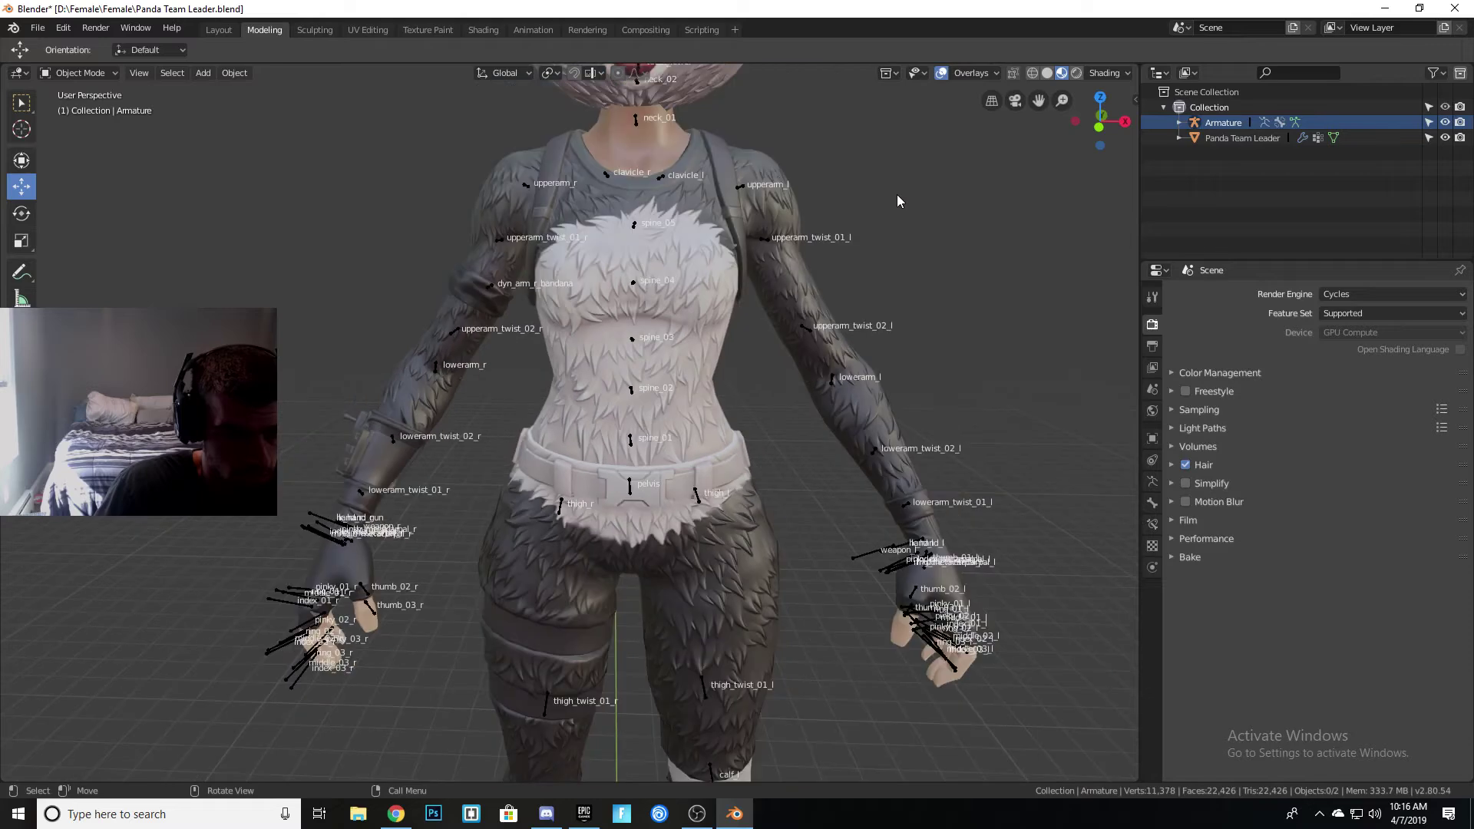
{"action": "scroll", "coordinate": [895, 196], "scroll_direction": "down", "scroll_amount": 4}
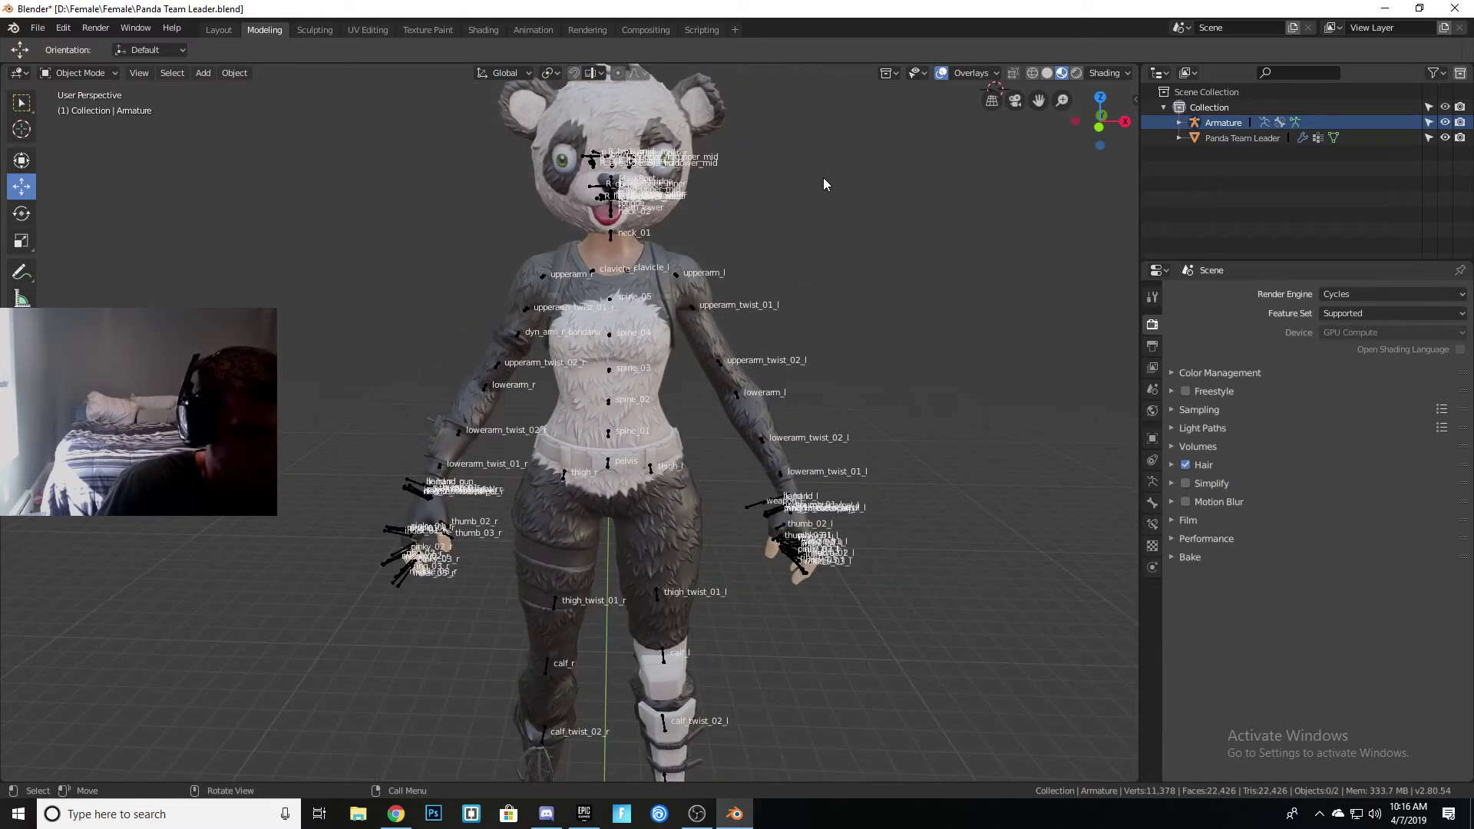
{"action": "scroll", "coordinate": [822, 179], "scroll_direction": "down", "scroll_amount": 1}
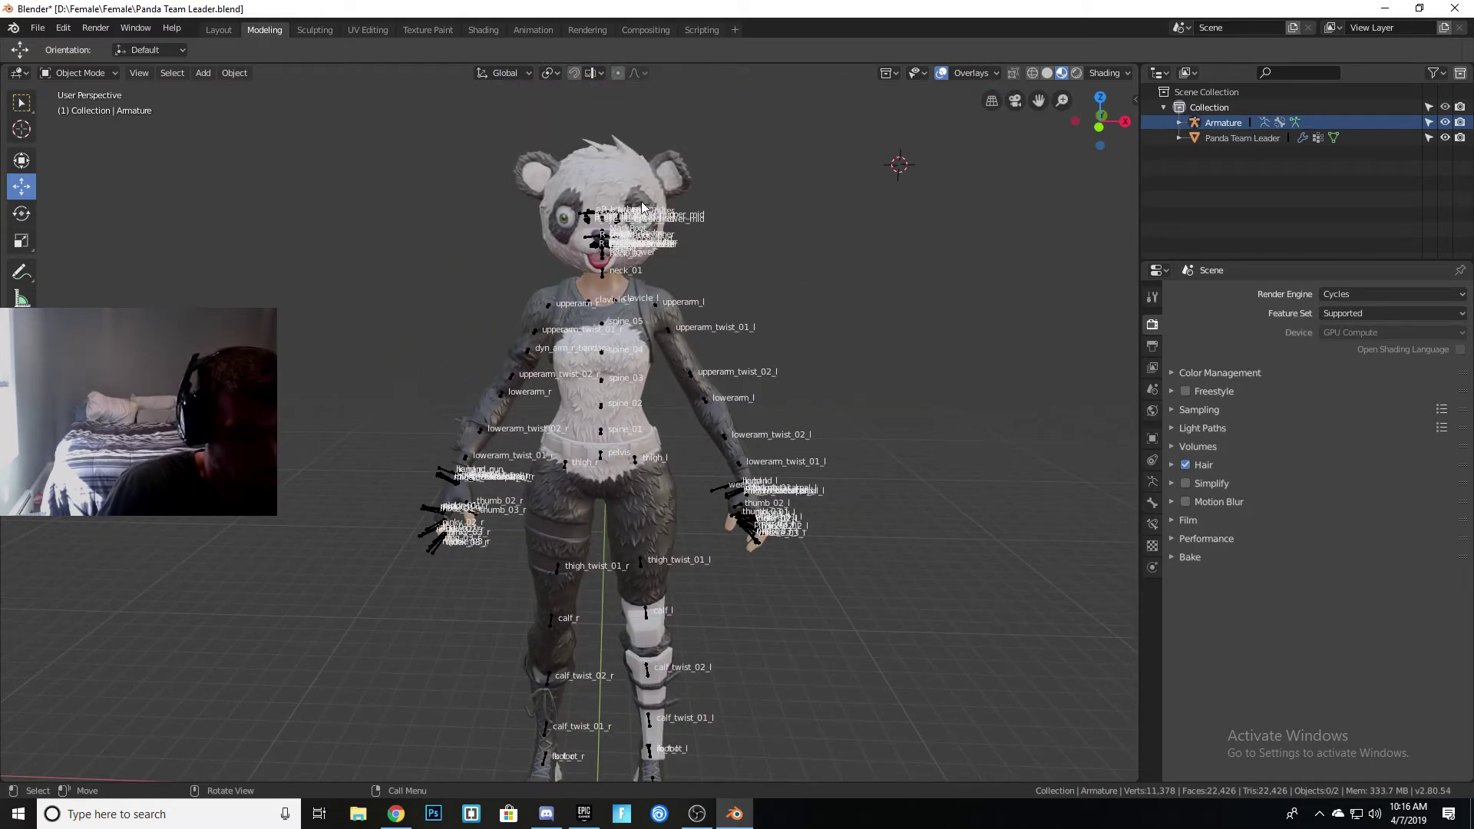
{"action": "left_click", "coordinate": [1211, 123]}
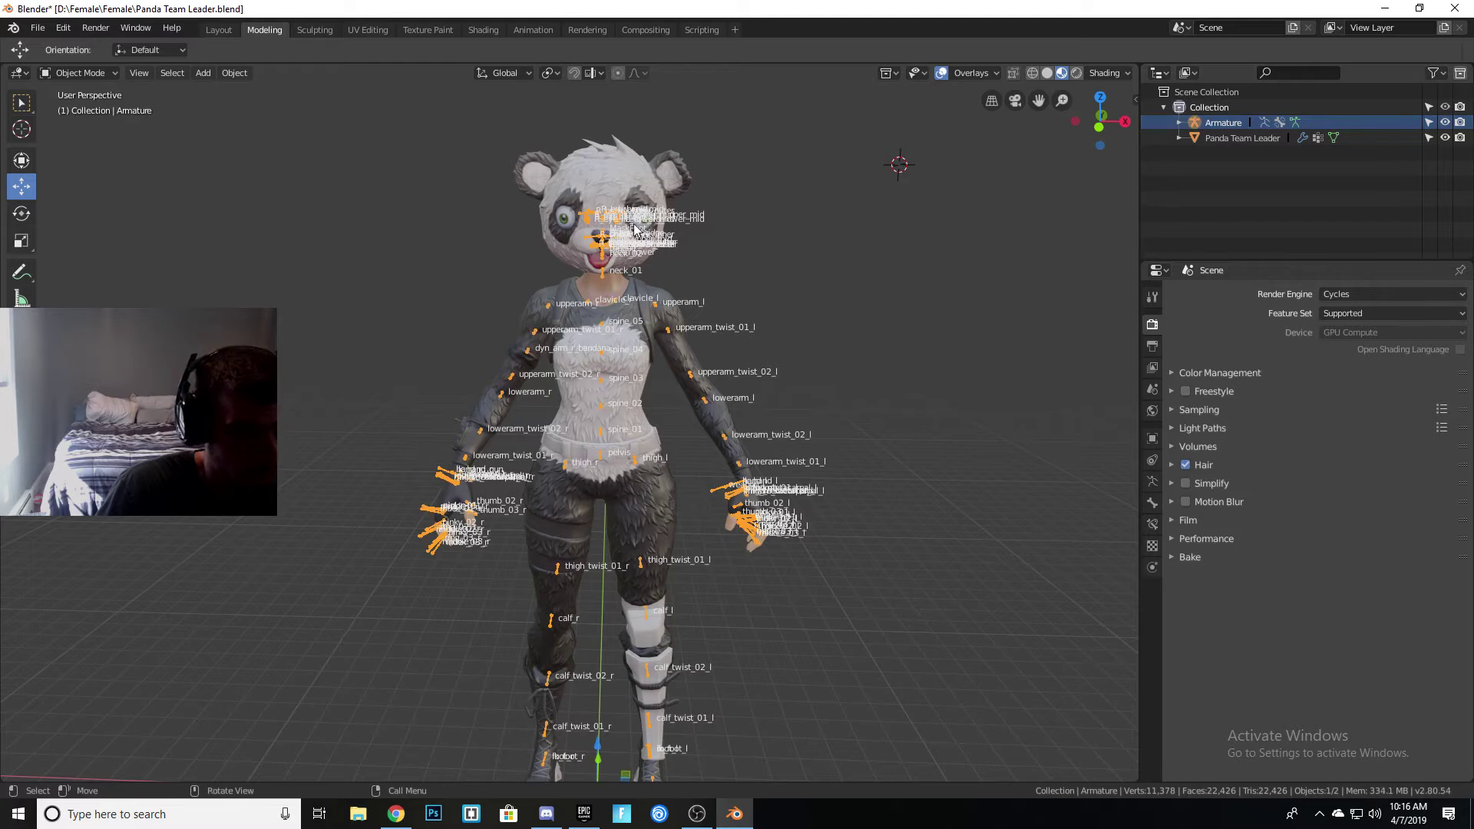
{"action": "left_click", "coordinate": [88, 73]}
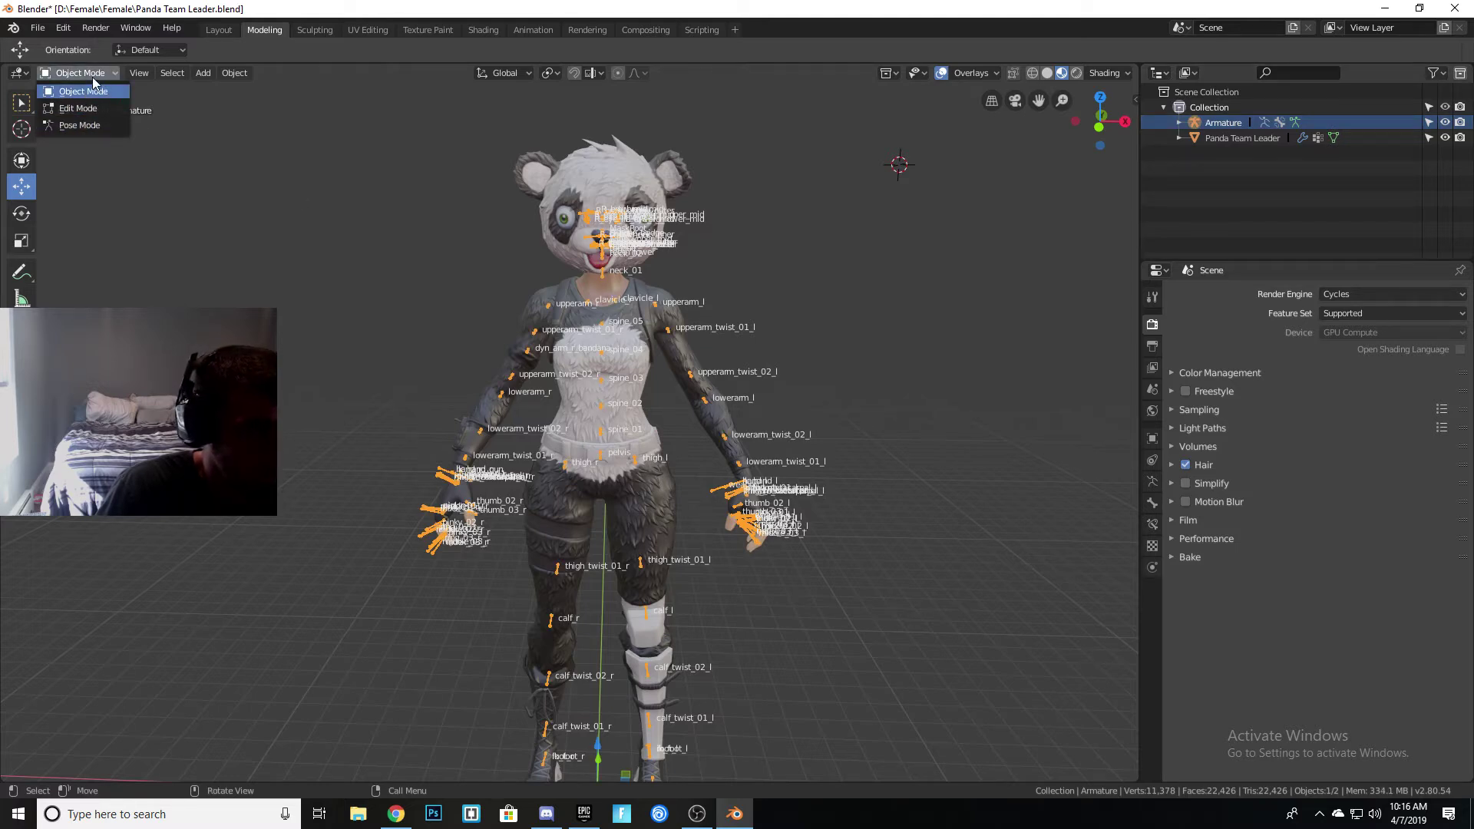
{"action": "left_click", "coordinate": [72, 127]}
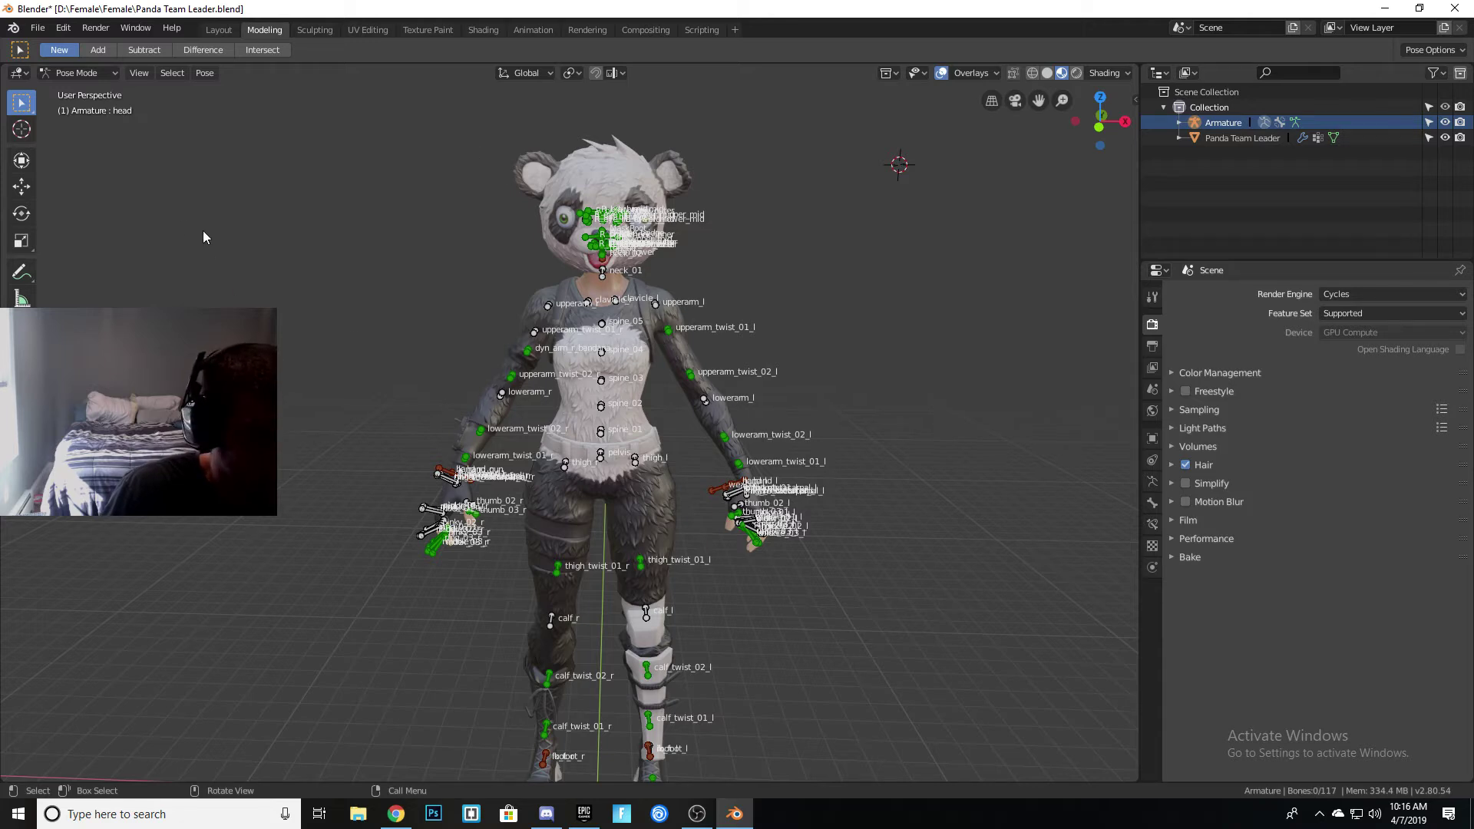
- Activate the Transform tool, select the lowerarm_l bone, try a small adjustment on it and undo that change
{"action": "left_click", "coordinate": [22, 159]}
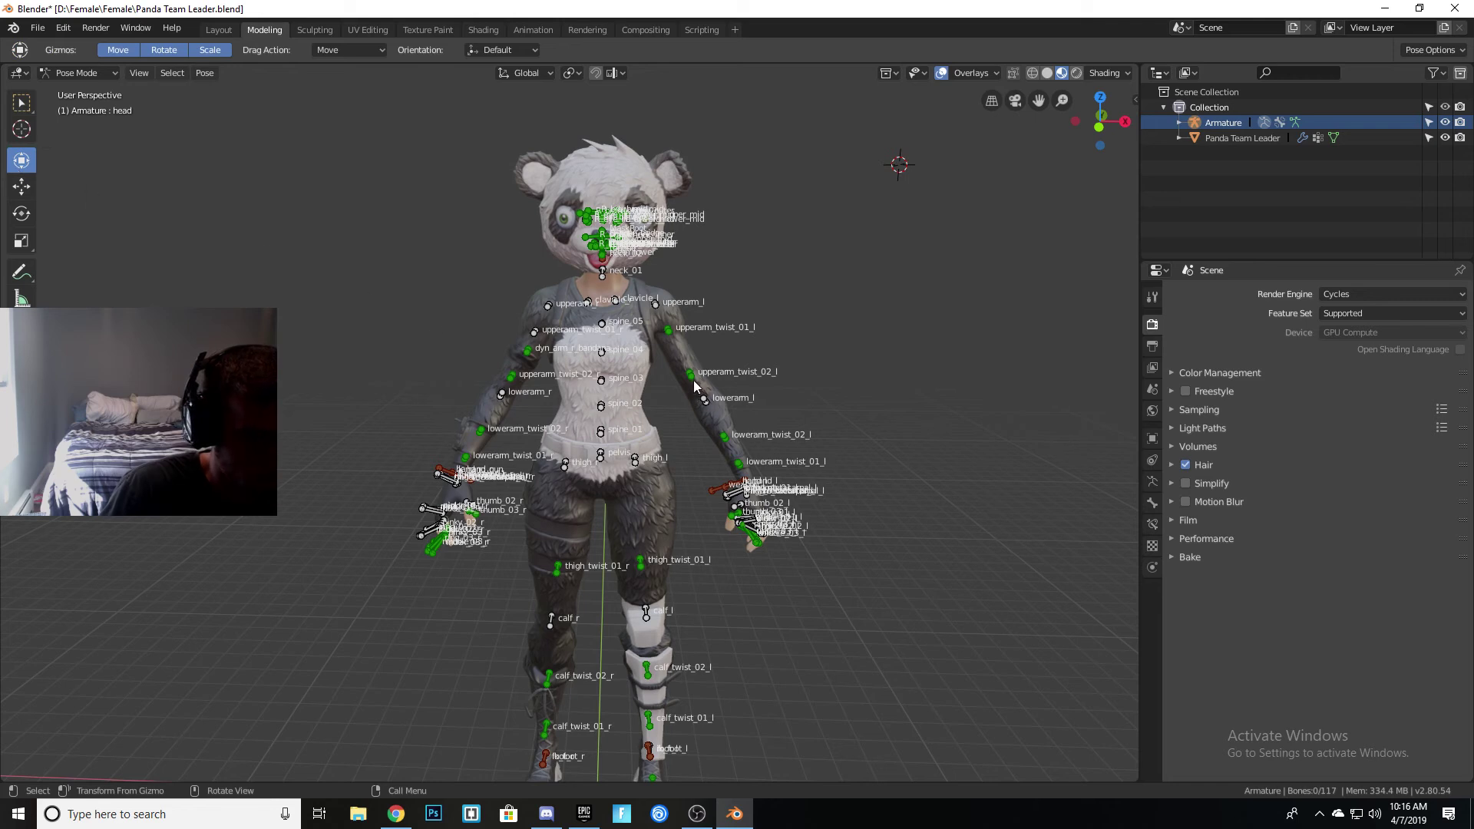
{"action": "left_click", "coordinate": [704, 402]}
{"action": "mouse_move", "coordinate": [704, 402]}
{"action": "left_mouse_down"}
{"action": "mouse_move", "coordinate": [789, 277]}
{"action": "mouse_move", "coordinate": [704, 441]}
{"action": "mouse_move", "coordinate": [705, 409]}
{"action": "left_mouse_up"}
{"action": "key", "text": "ctrl+z"}
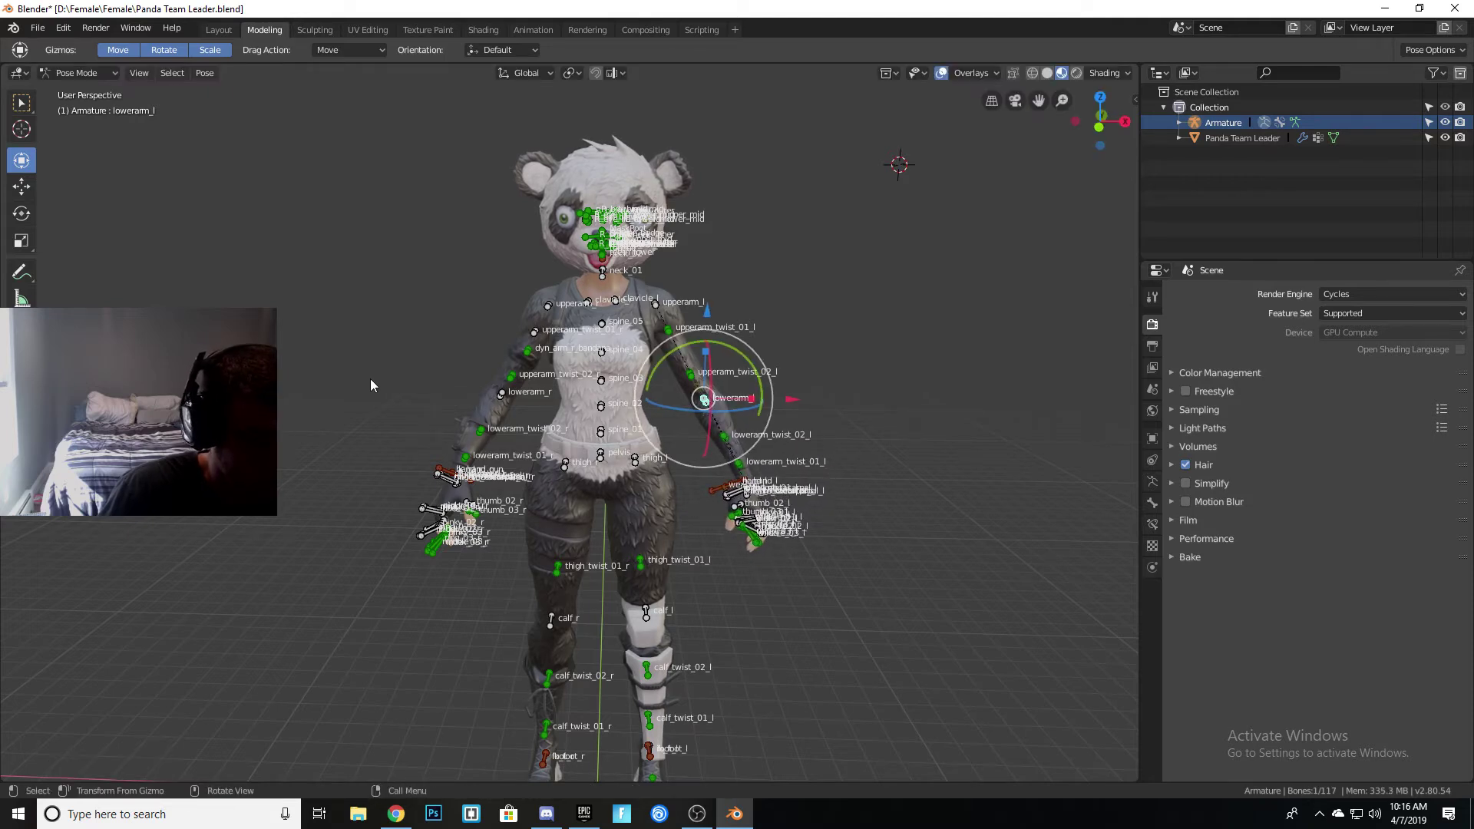
- Try moving the lowerarm_l bone with the Move tool, and rotate it slightly with a free trackball rotation
{"action": "left_click", "coordinate": [30, 186]}
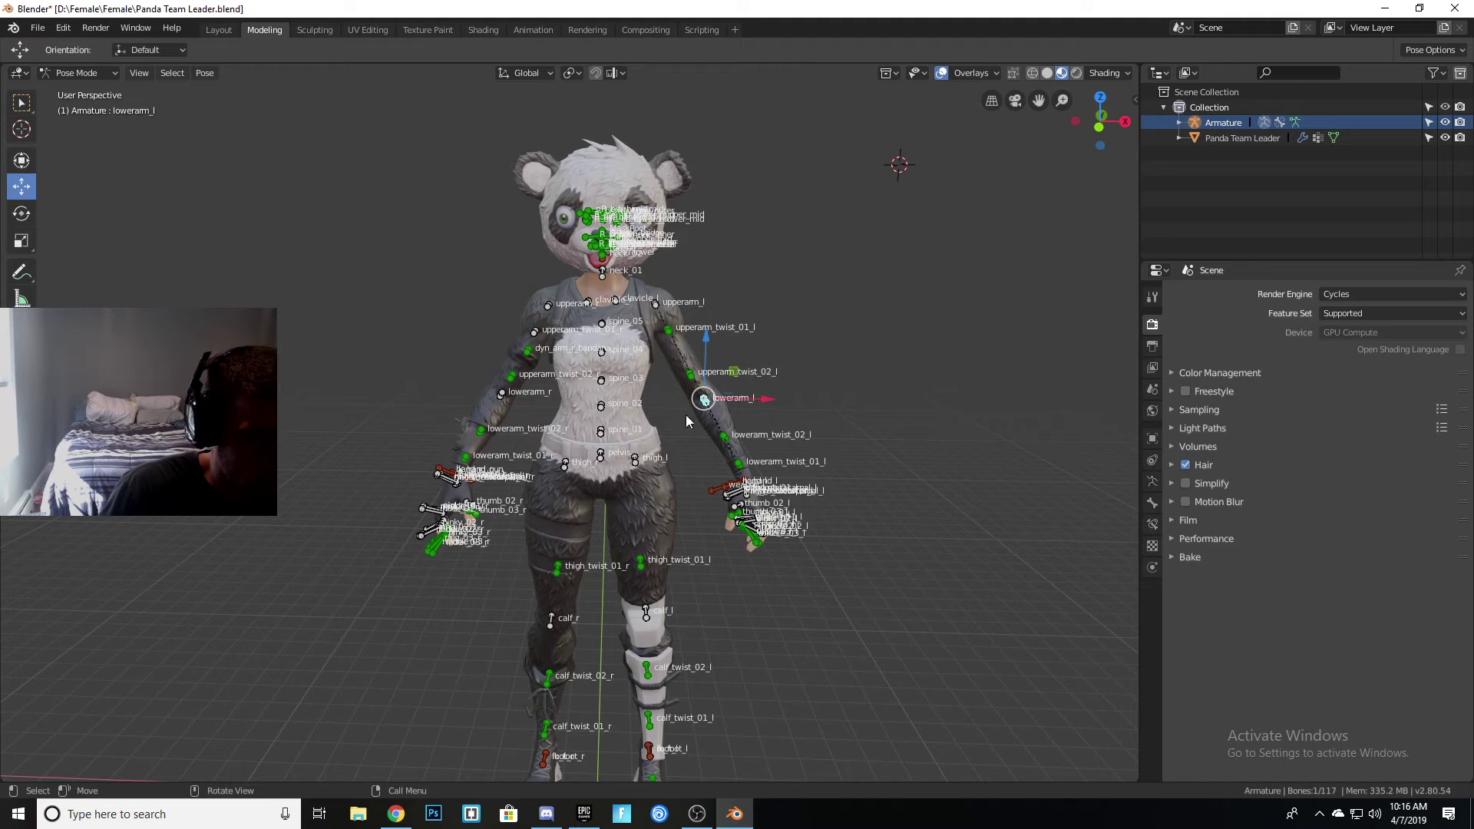
{"action": "left_click_drag", "start_coordinate": [729, 399], "coordinate": [717, 467]}
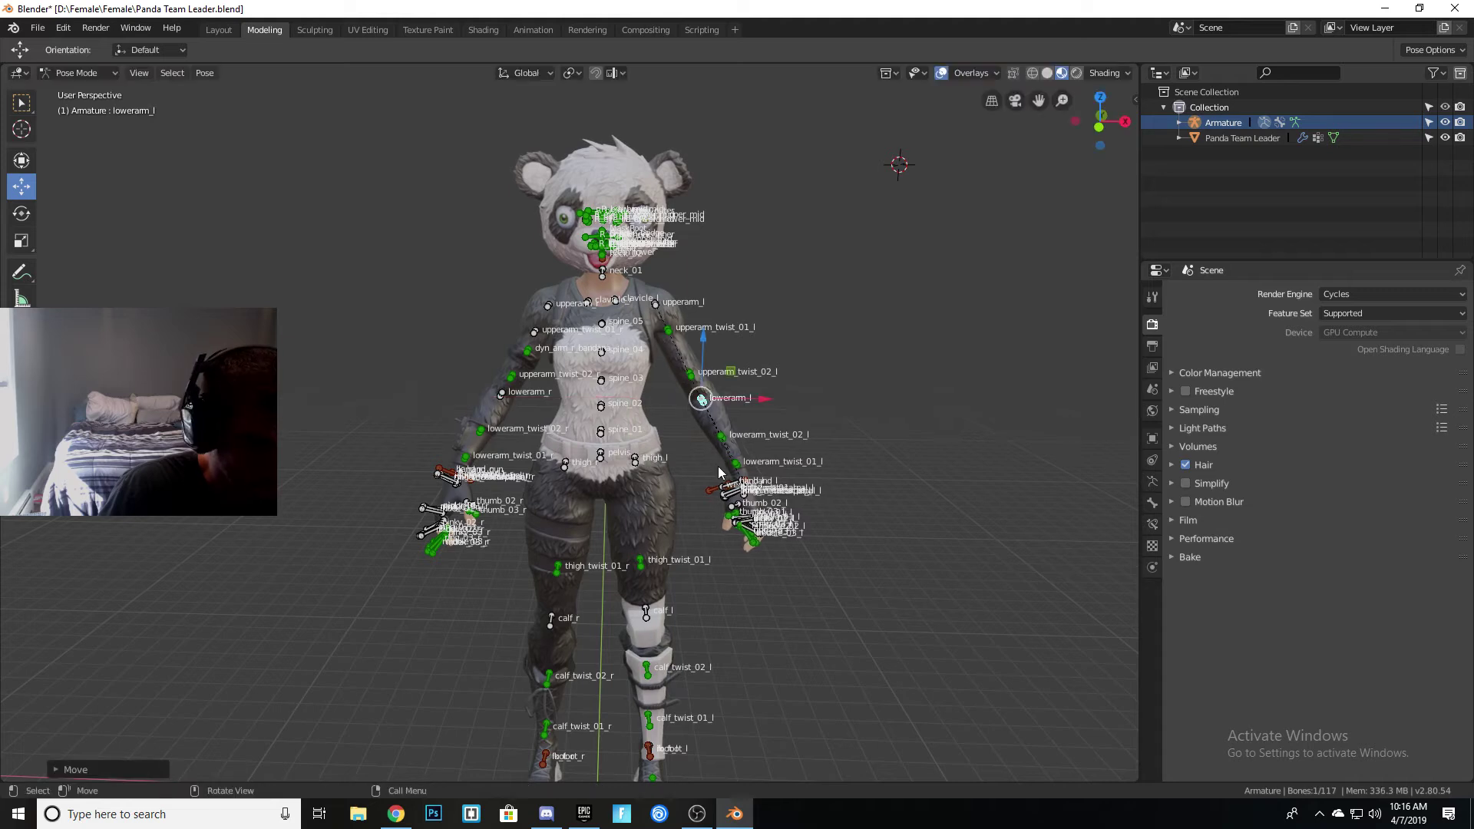
{"action": "left_click", "coordinate": [26, 214]}
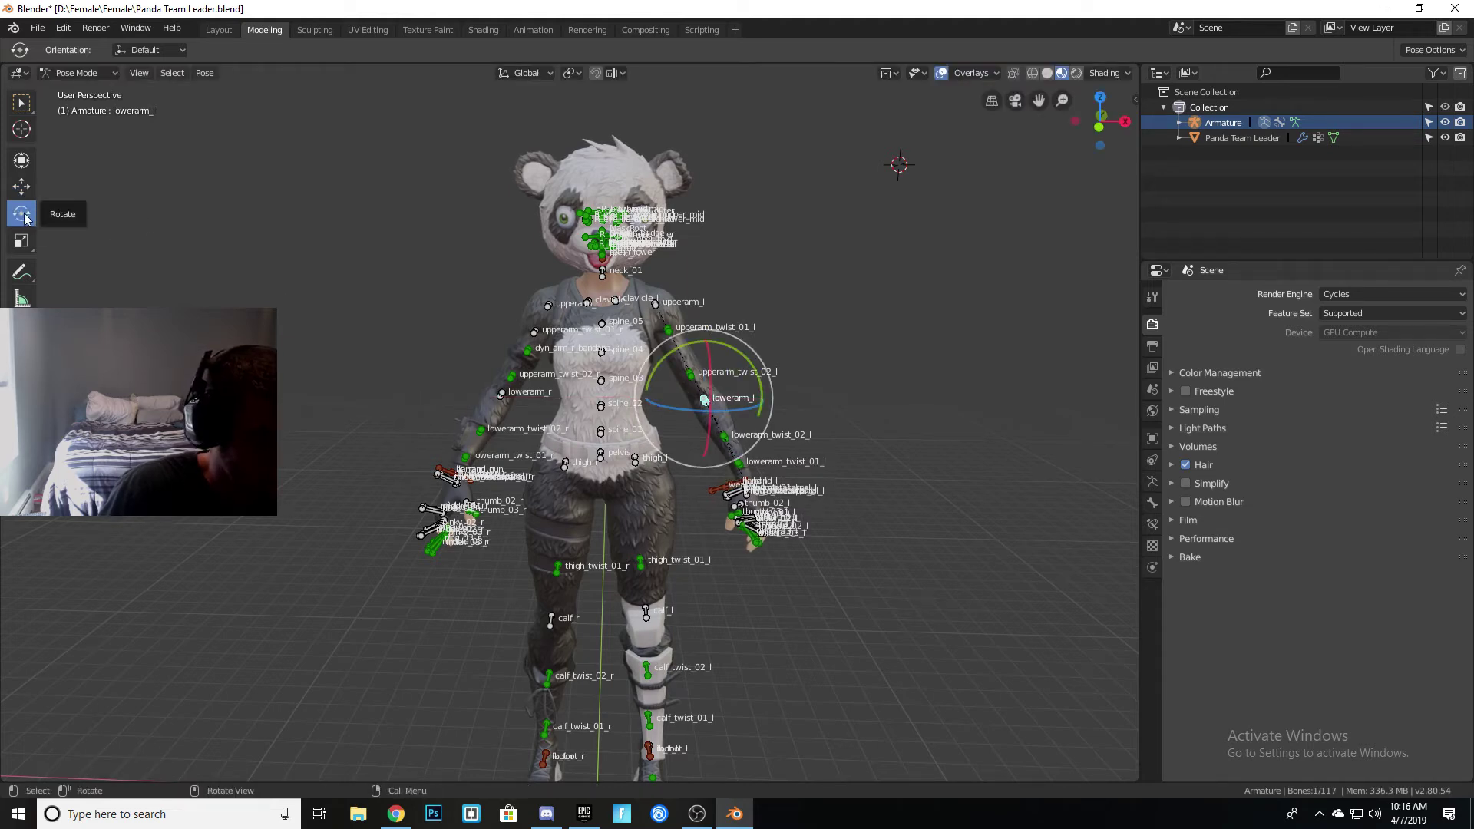
{"action": "mouse_move", "coordinate": [707, 411]}
{"action": "left_mouse_down"}
{"action": "mouse_move", "coordinate": [673, 331]}
{"action": "mouse_move", "coordinate": [665, 250]}
{"action": "mouse_move", "coordinate": [743, 246]}
{"action": "mouse_move", "coordinate": [678, 253]}
{"action": "mouse_move", "coordinate": [696, 395]}
{"action": "left_mouse_up"}
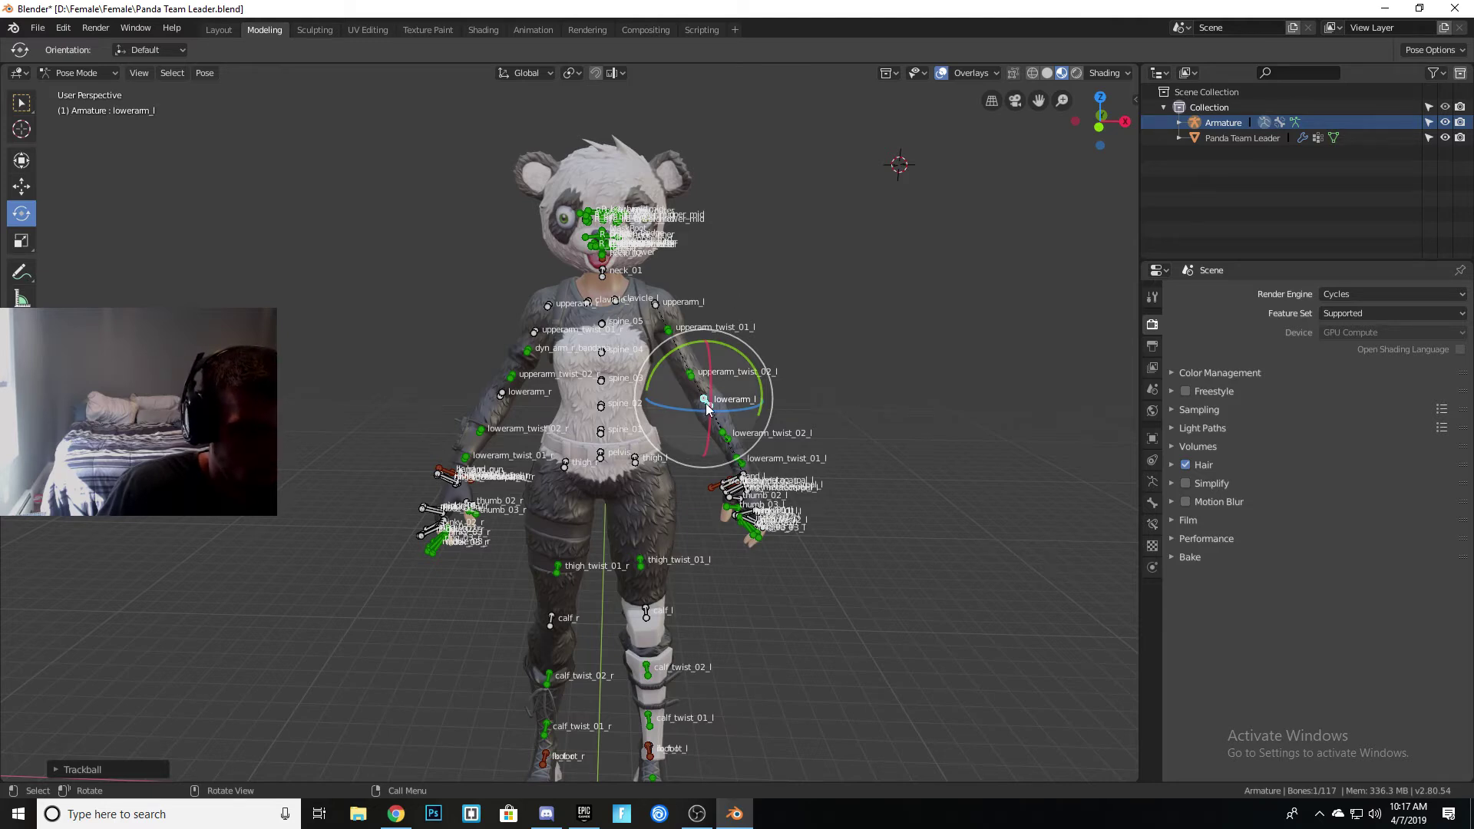
{"action": "left_click_drag", "start_coordinate": [706, 402], "coordinate": [706, 398]}
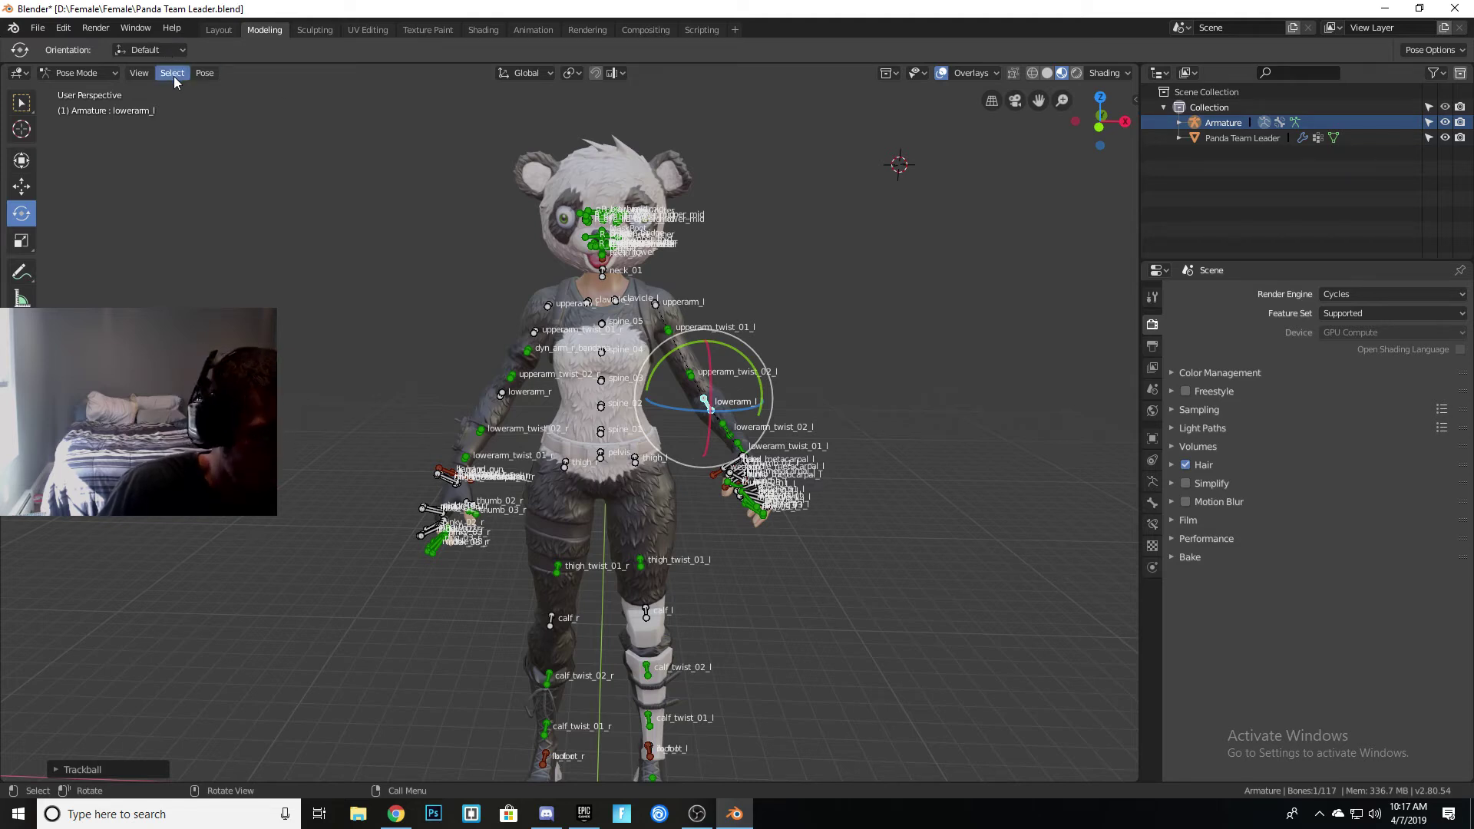
- Switch the Armature from Pose Mode to Object Mode and add an Area light to the scene
{"action": "left_click", "coordinate": [67, 72]}
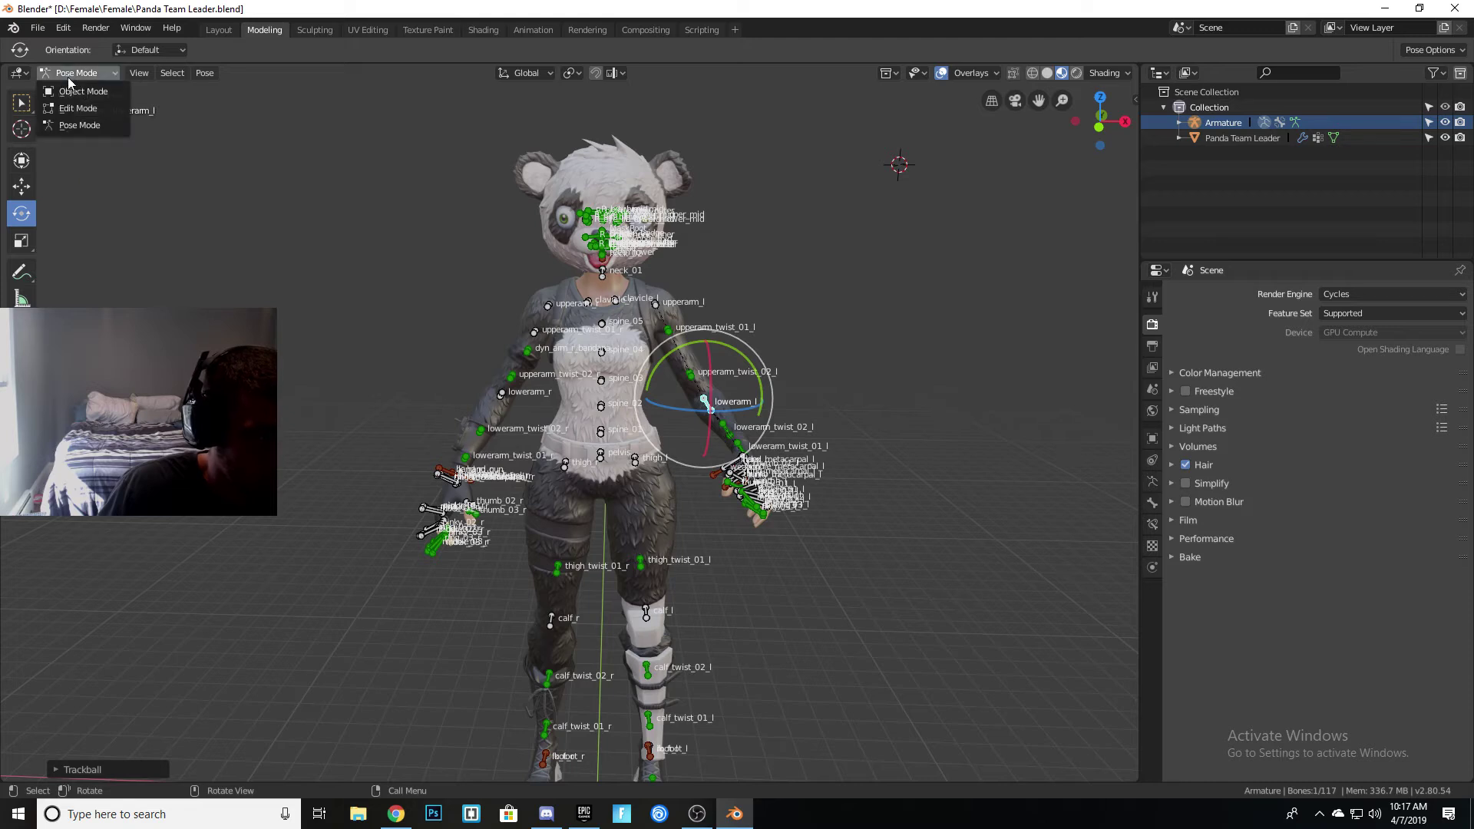
{"action": "left_click", "coordinate": [69, 92]}
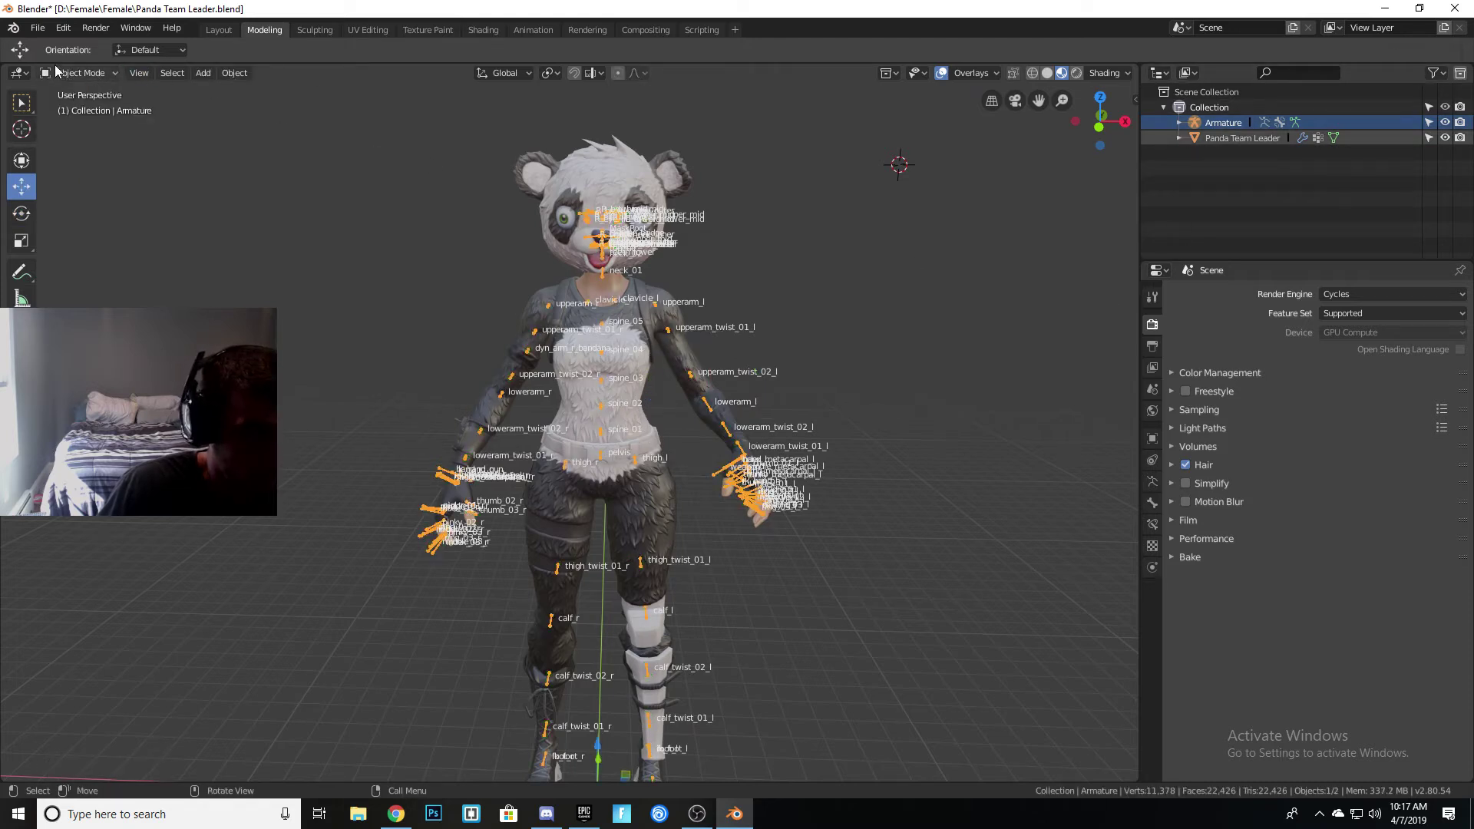
{"action": "left_click", "coordinate": [201, 75]}
{"action": "mouse_move", "coordinate": [287, 265]}
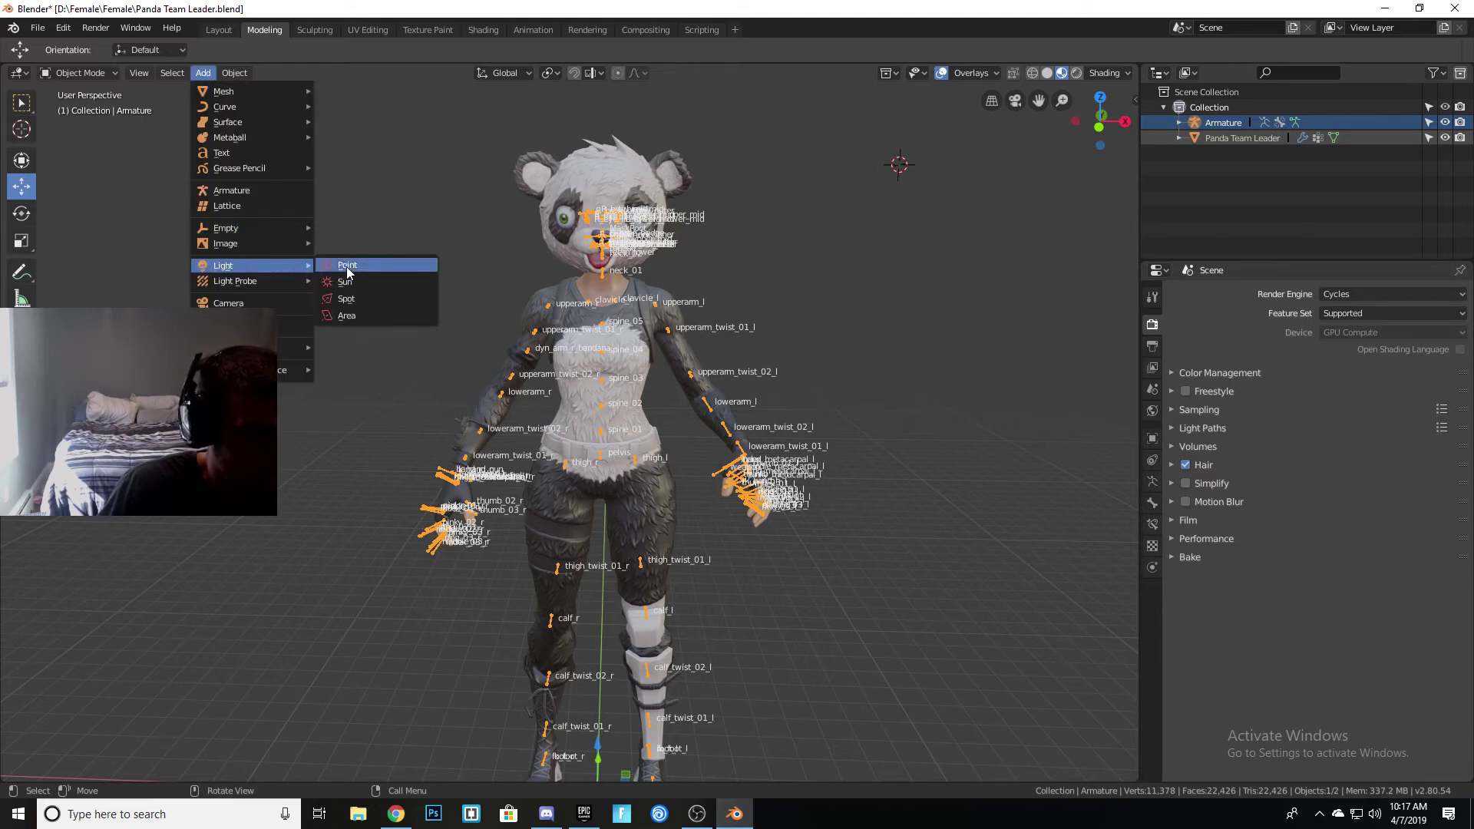
{"action": "left_click", "coordinate": [361, 310]}
- Move the Area light from beside the character to a spot above and behind the panda
{"action": "scroll", "coordinate": [703, 283], "scroll_direction": "down", "scroll_amount": 5}
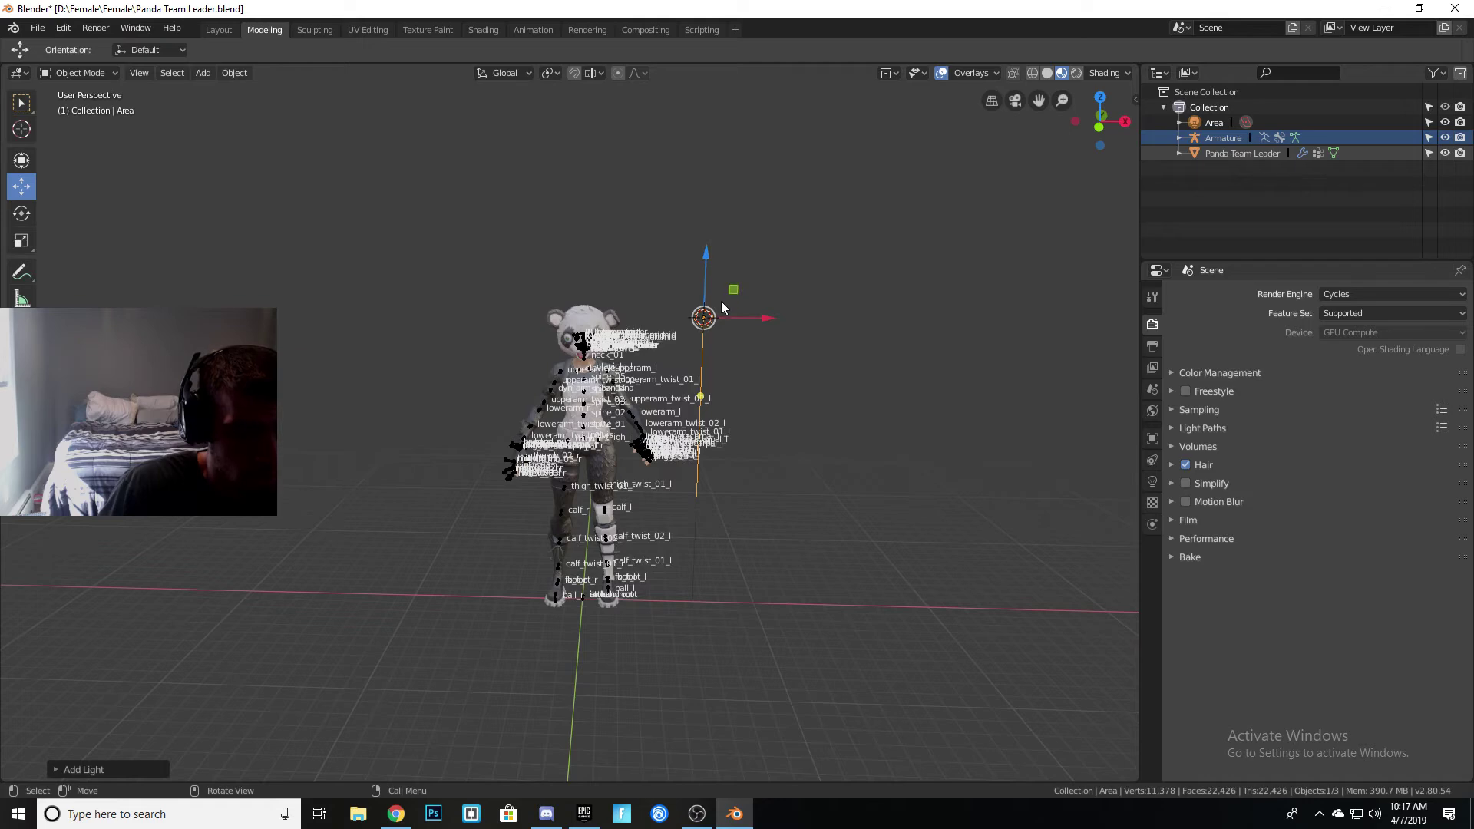
{"action": "mouse_move", "coordinate": [704, 316]}
{"action": "left_mouse_down"}
{"action": "mouse_move", "coordinate": [581, 315]}
{"action": "mouse_move", "coordinate": [736, 324]}
{"action": "mouse_move", "coordinate": [705, 316]}
{"action": "left_mouse_up"}
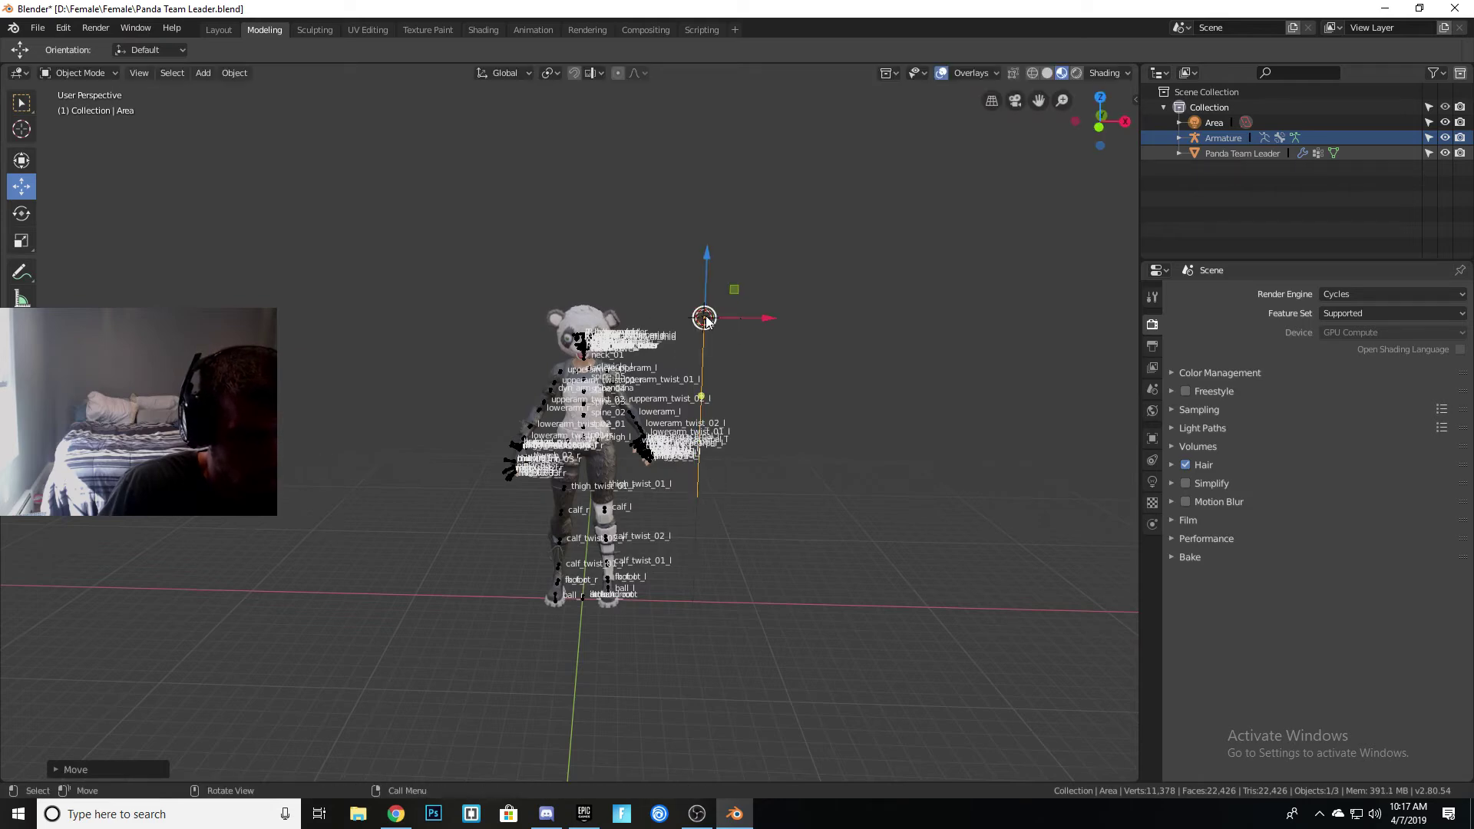
{"action": "middle_click_drag", "start_coordinate": [739, 314], "coordinate": [659, 295]}
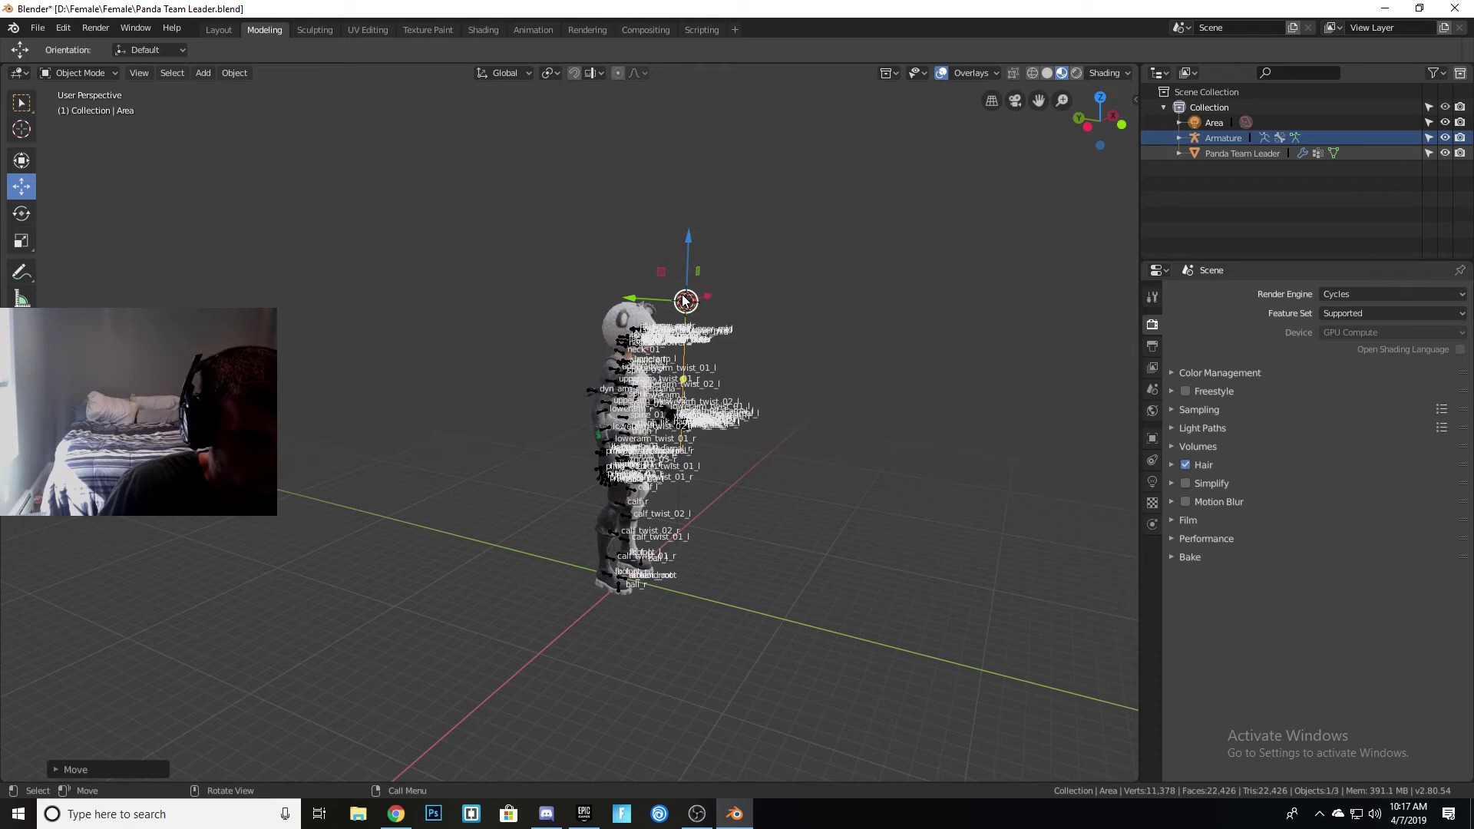
{"action": "scroll", "coordinate": [785, 265], "scroll_direction": "up", "scroll_amount": 5}
{"action": "middle_click_drag", "start_coordinate": [785, 264], "coordinate": [762, 287]}
{"action": "scroll", "coordinate": [735, 280], "scroll_direction": "down", "scroll_amount": 4}
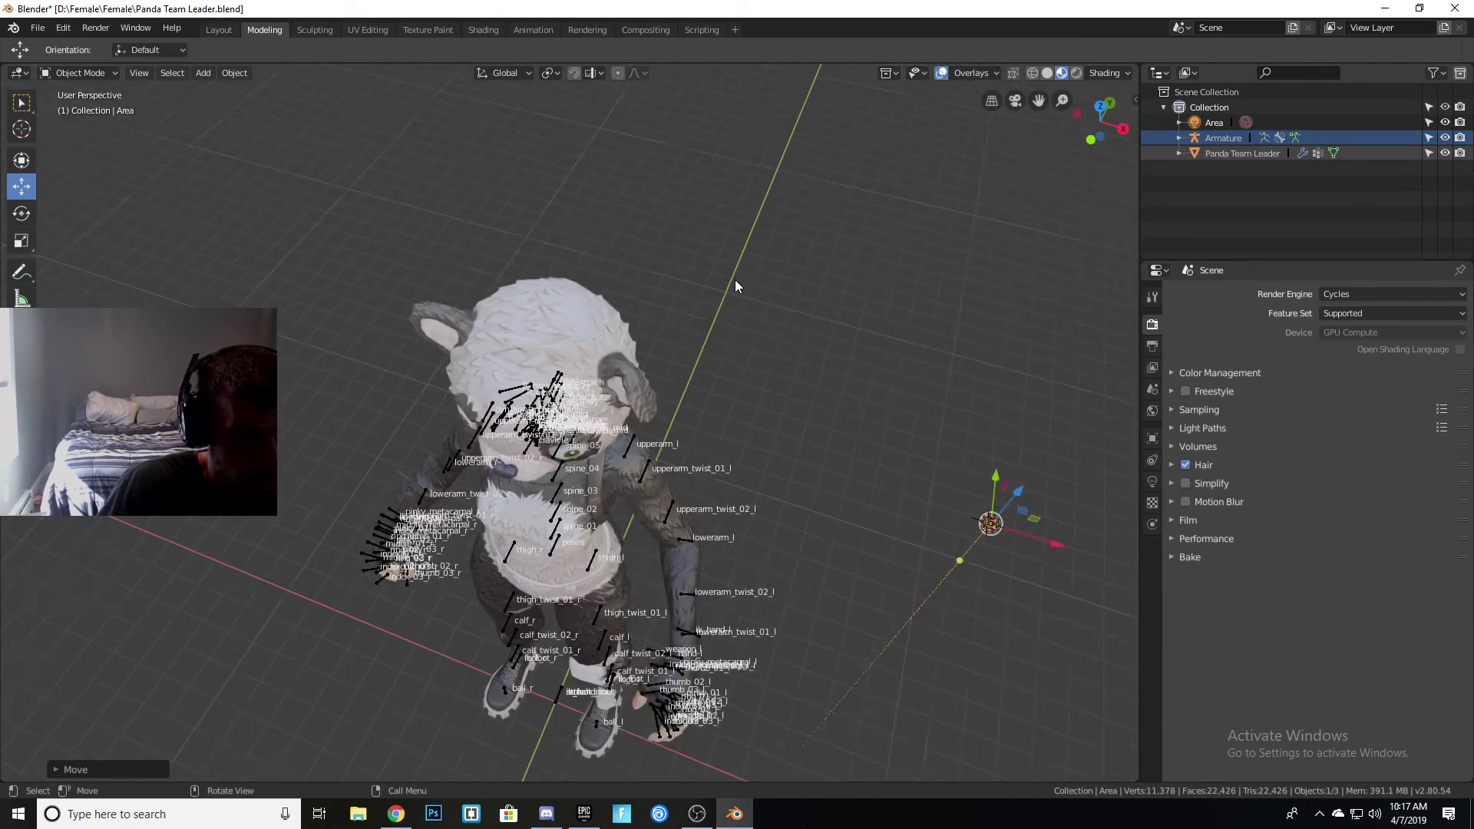
{"action": "key", "text": "g"}
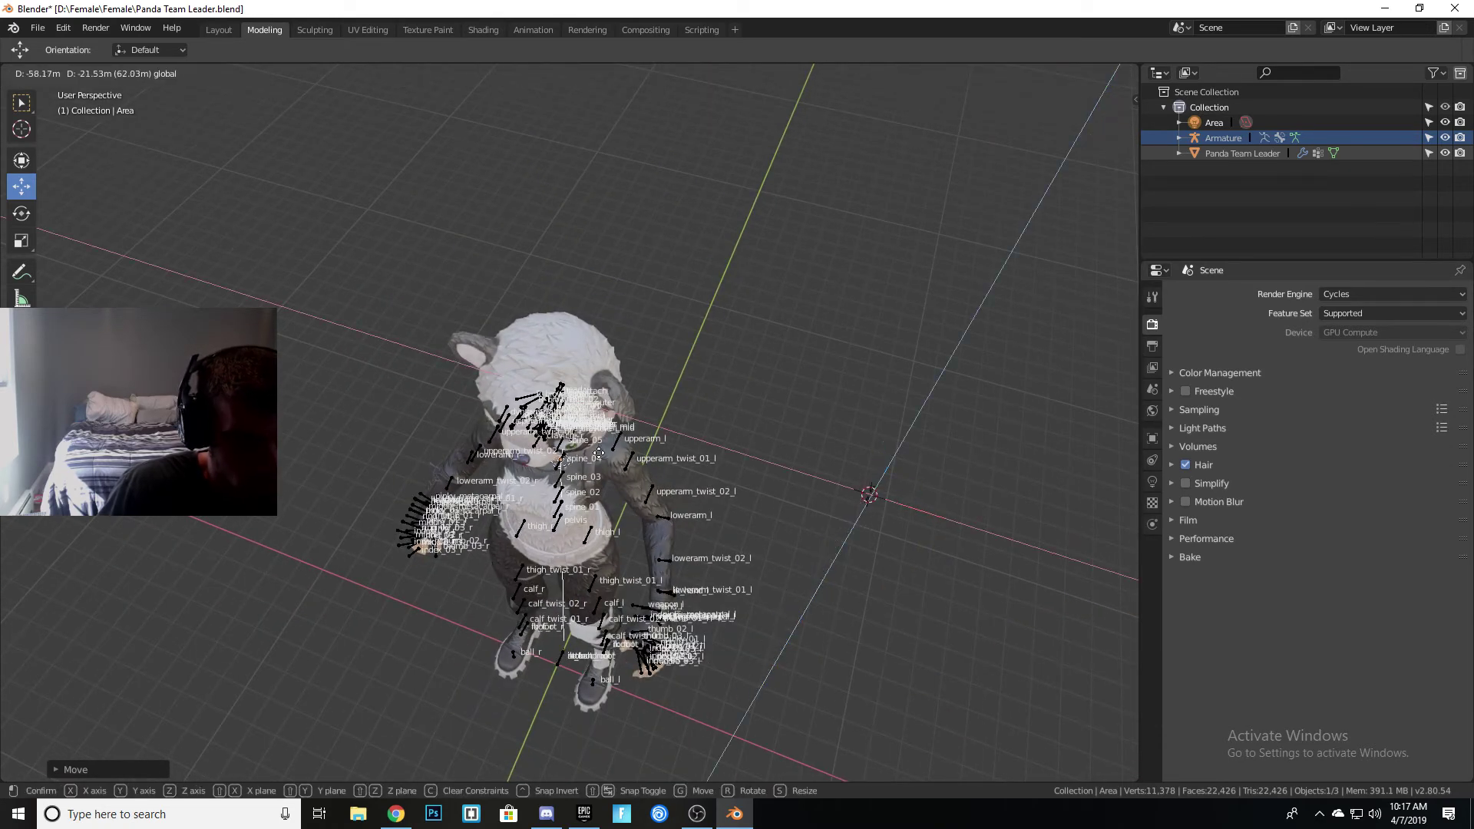
{"action": "left_click", "coordinate": [465, 438]}
{"action": "key", "text": "g"}
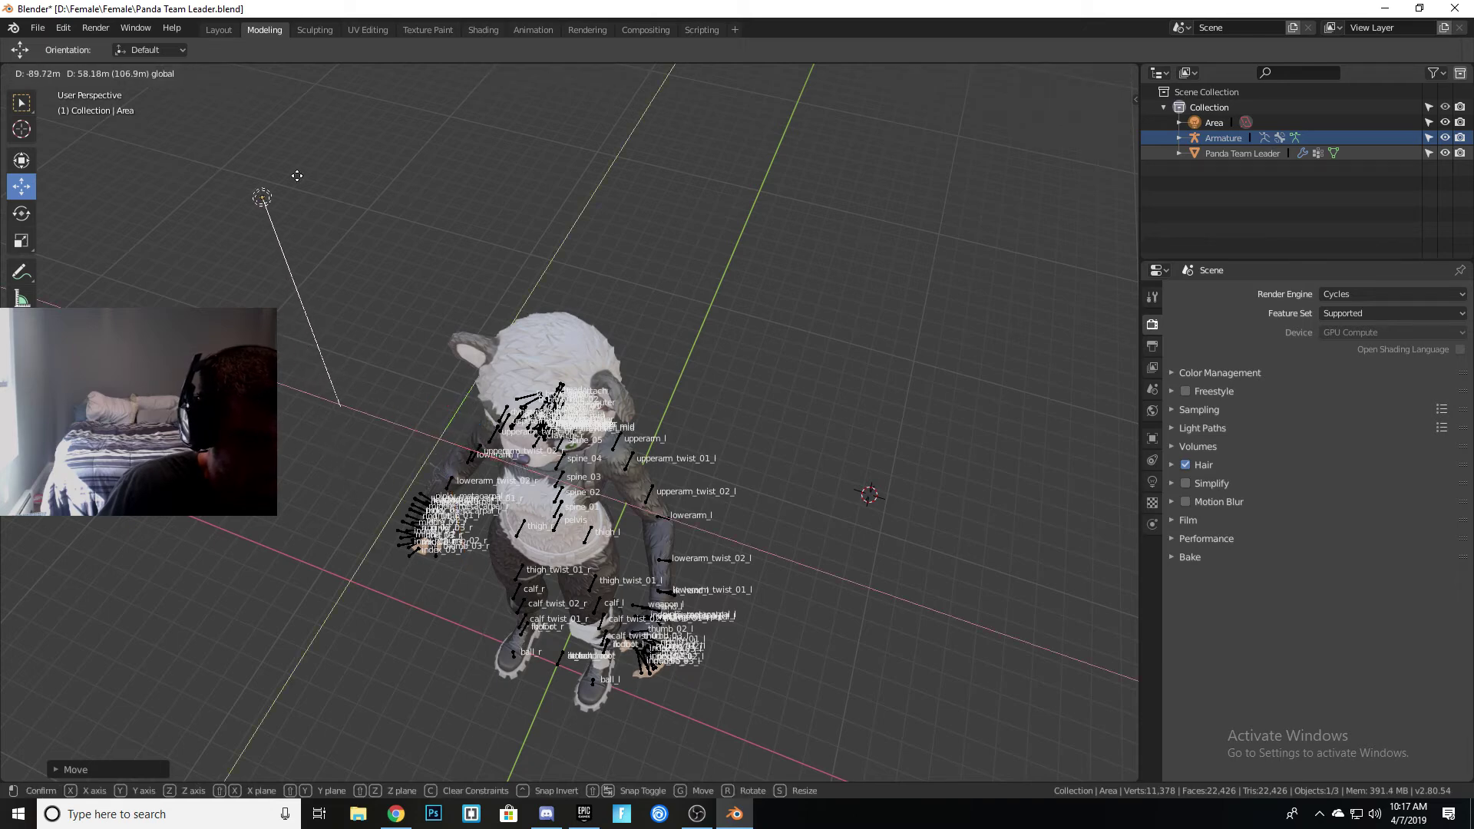
{"action": "left_click", "coordinate": [449, 774]}
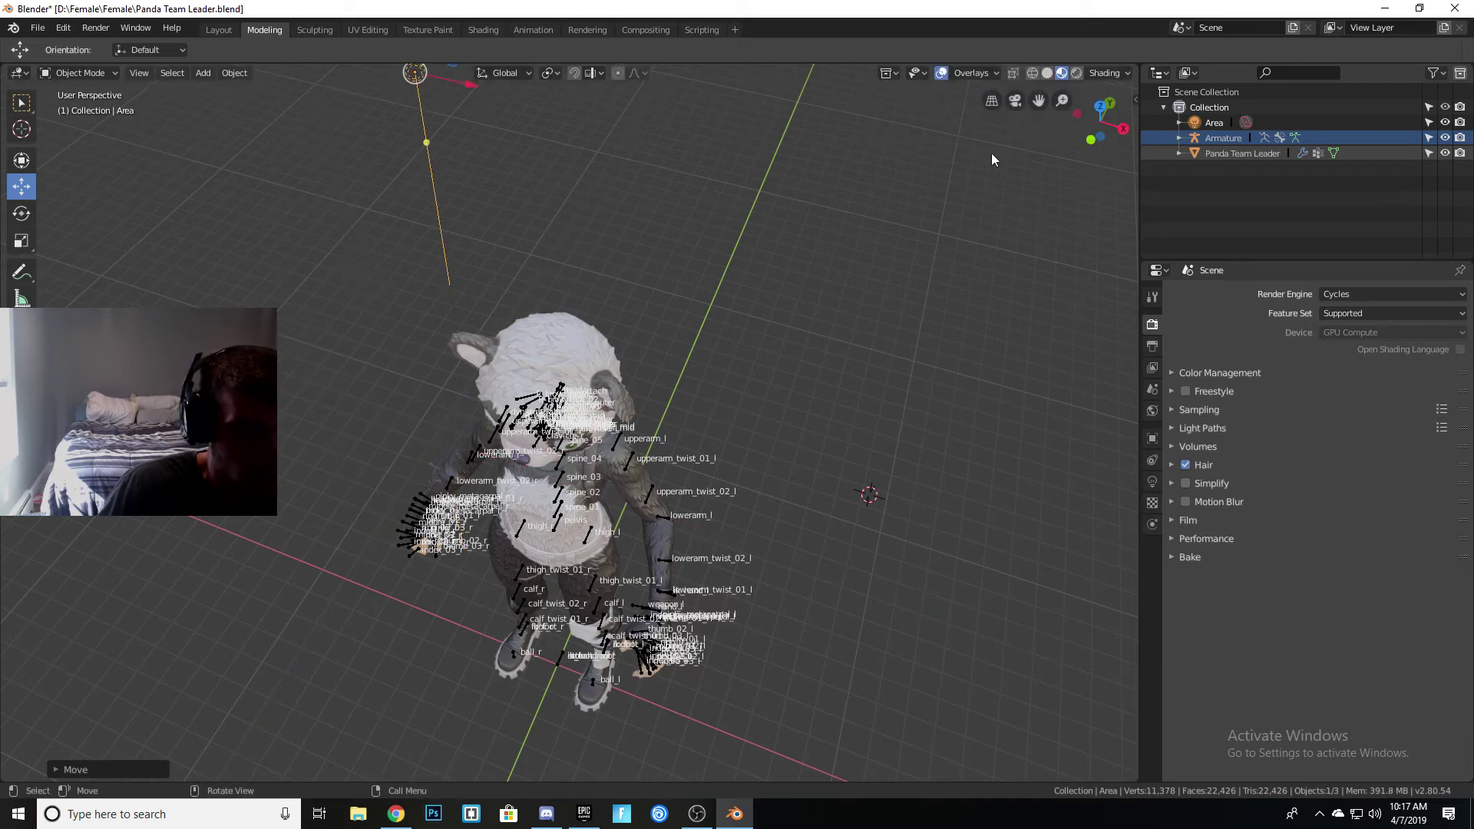
- Switch the viewport to rendered shading and move the Area light within the horizontal XY plane
{"action": "left_click", "coordinate": [1076, 73]}
{"action": "scroll", "coordinate": [592, 325], "scroll_direction": "down", "scroll_amount": 3}
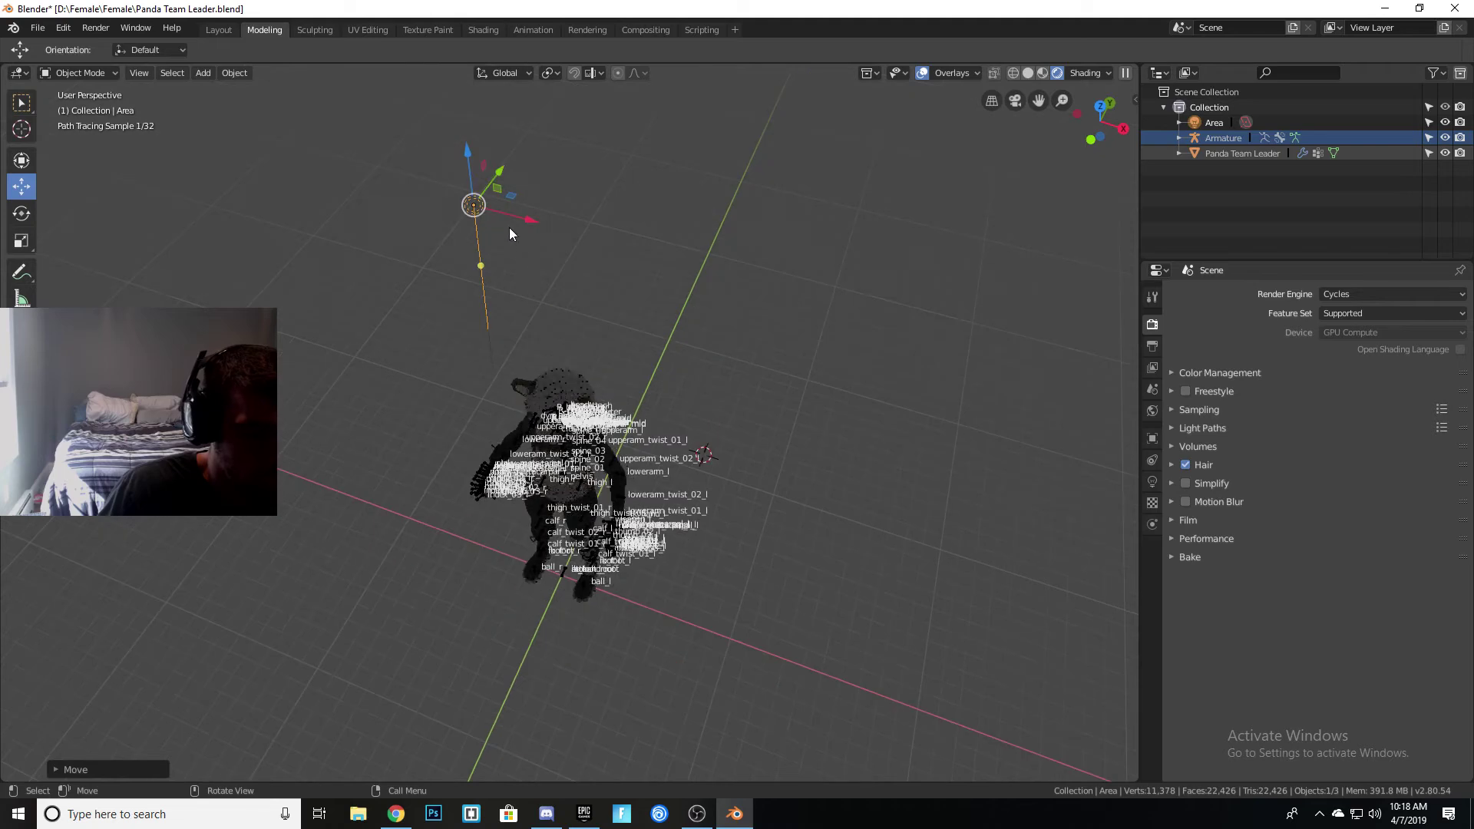
{"action": "key", "text": "g"}
{"action": "key", "text": "shift+z"}
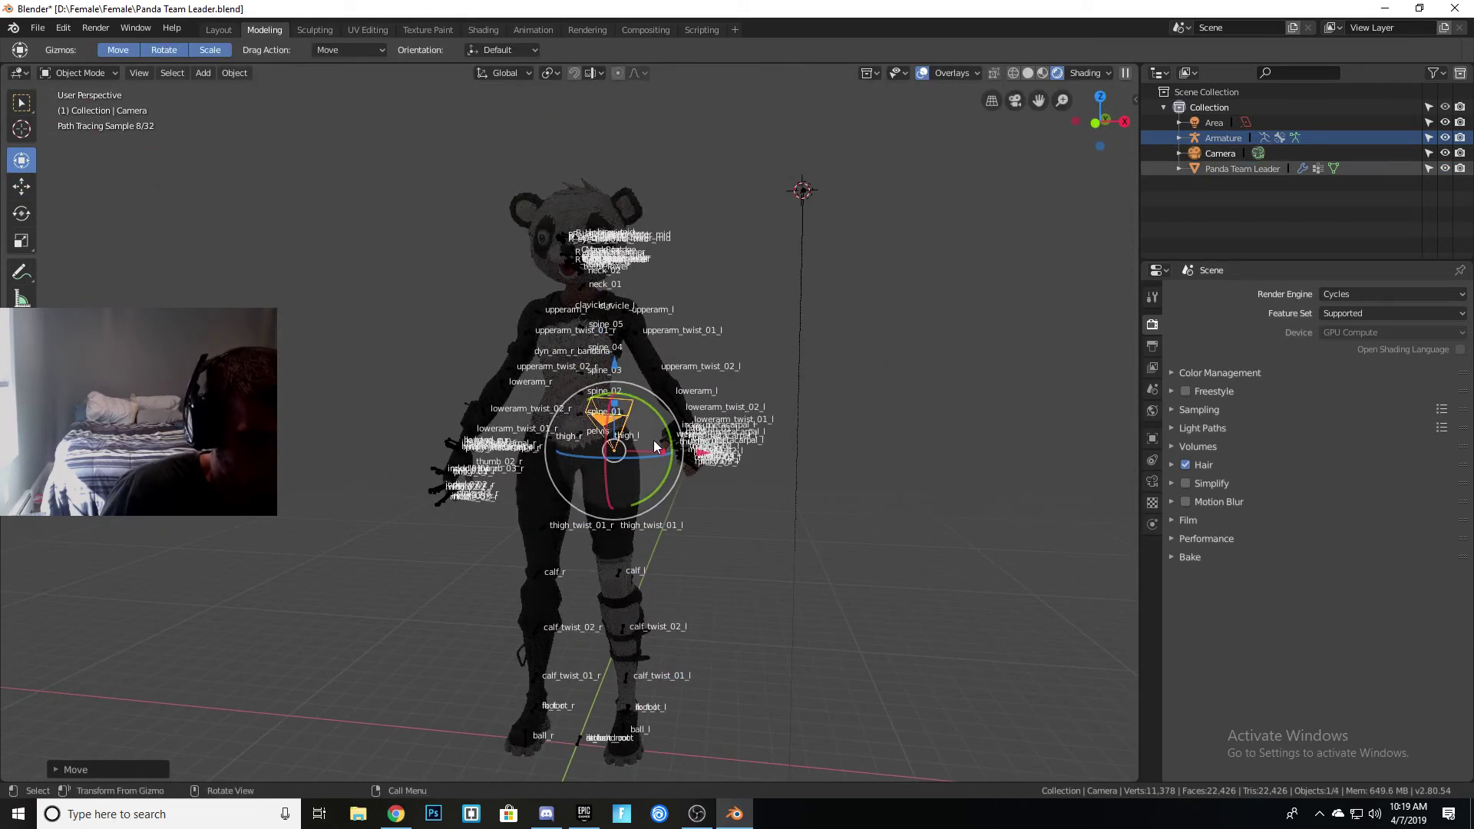
- Raise the camera to the panda's head height and look through it to frame the head and upper body
{"action": "left_click_drag", "start_coordinate": [612, 404], "coordinate": [572, 234]}
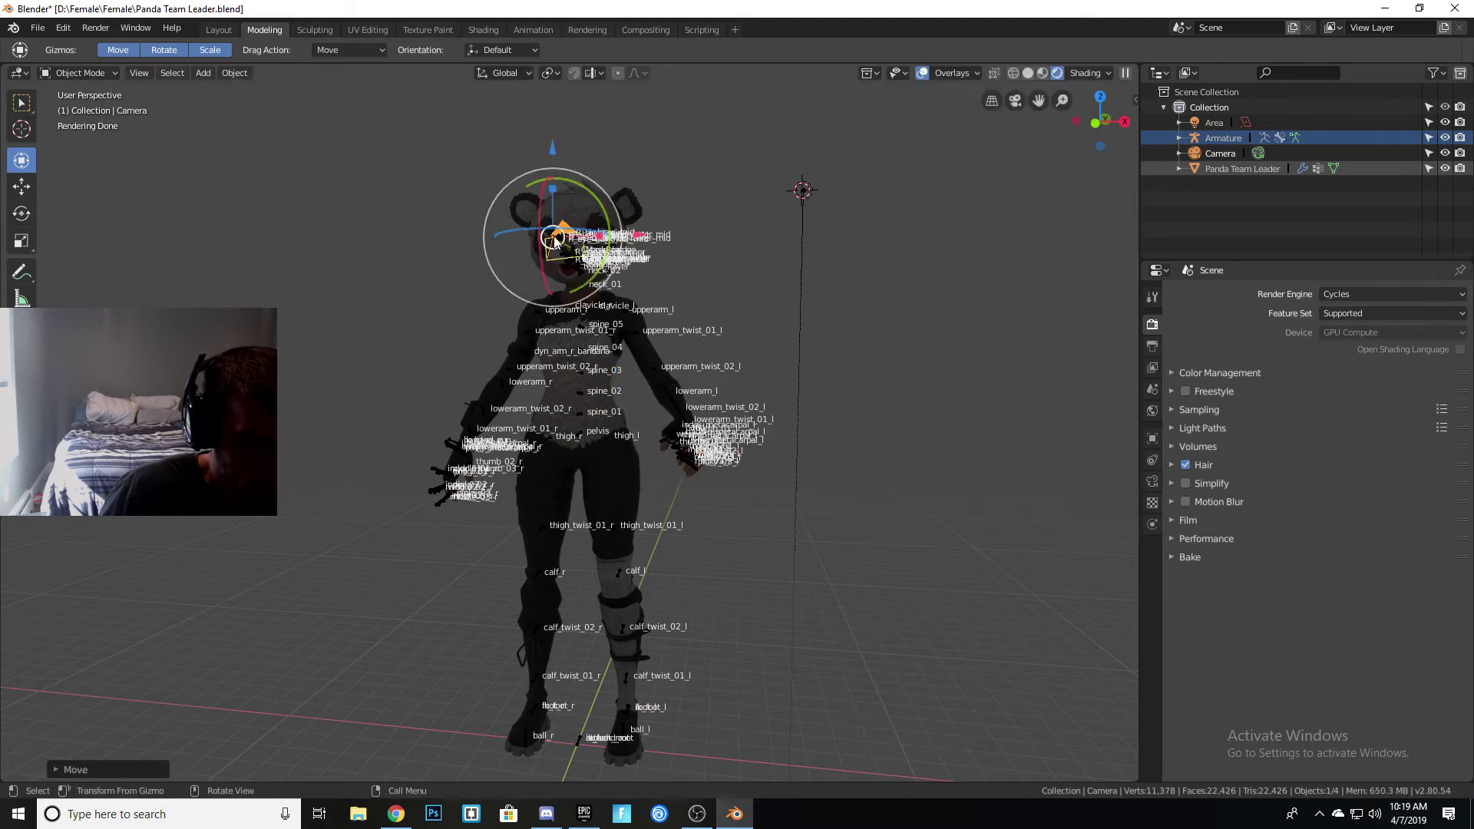
{"action": "left_click", "coordinate": [1016, 100]}
{"action": "left_click", "coordinate": [1015, 101]}
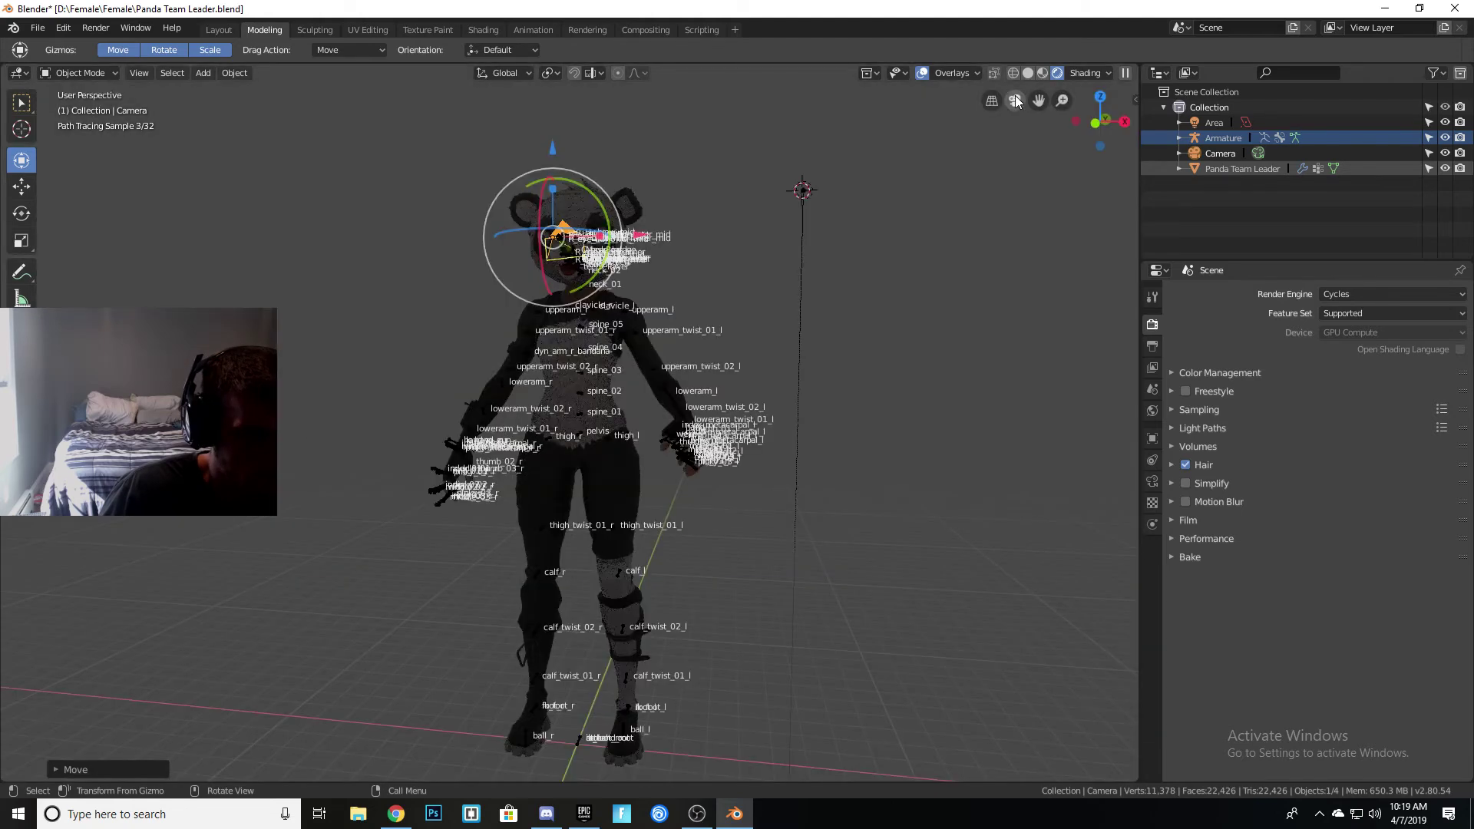
{"action": "left_click_drag", "start_coordinate": [555, 238], "coordinate": [545, 209]}
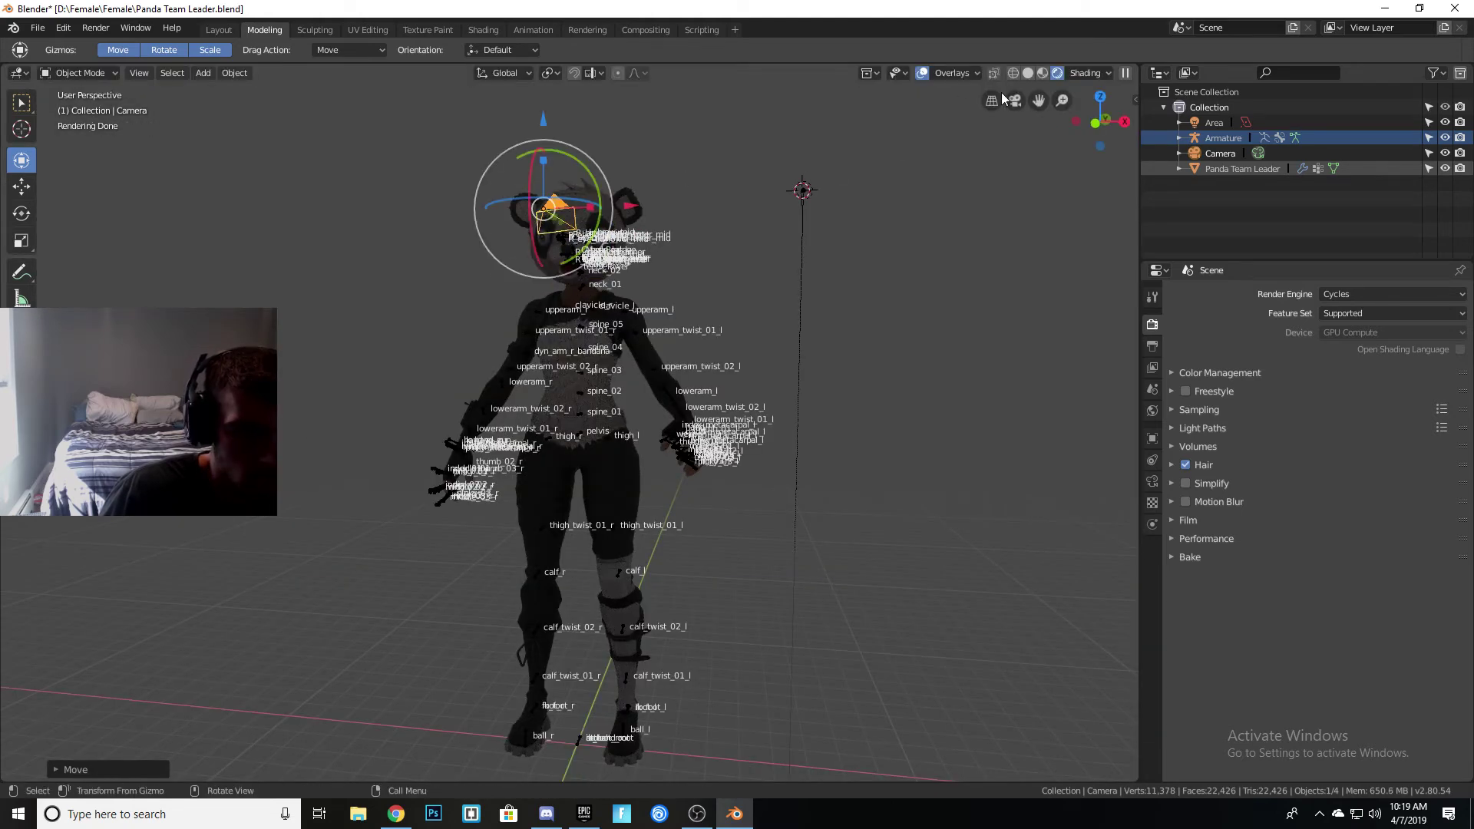
{"action": "left_click", "coordinate": [1016, 100]}
{"action": "middle_click_drag", "start_coordinate": [722, 359], "coordinate": [724, 366]}
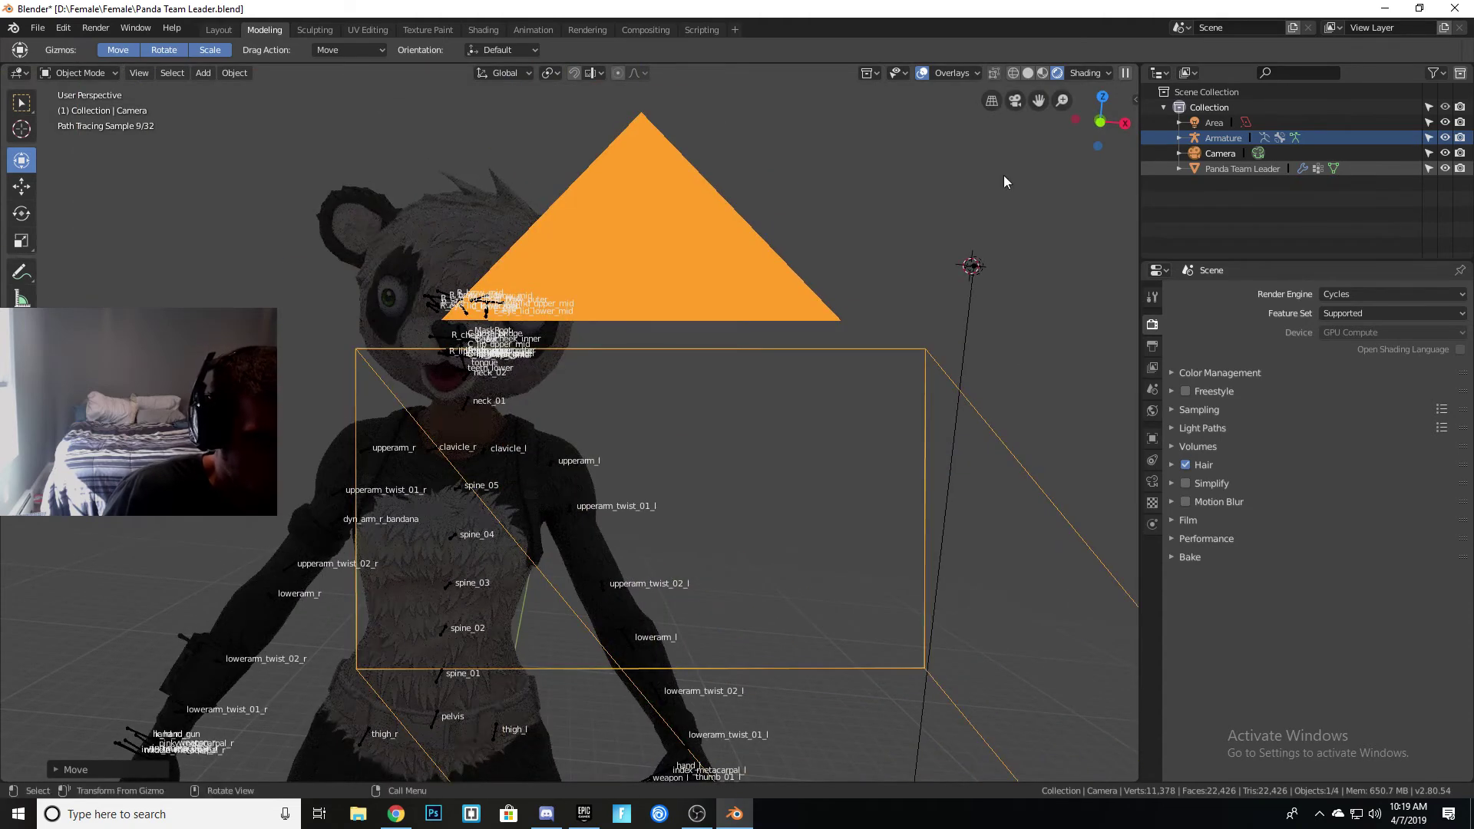
{"action": "left_click", "coordinate": [1016, 100]}
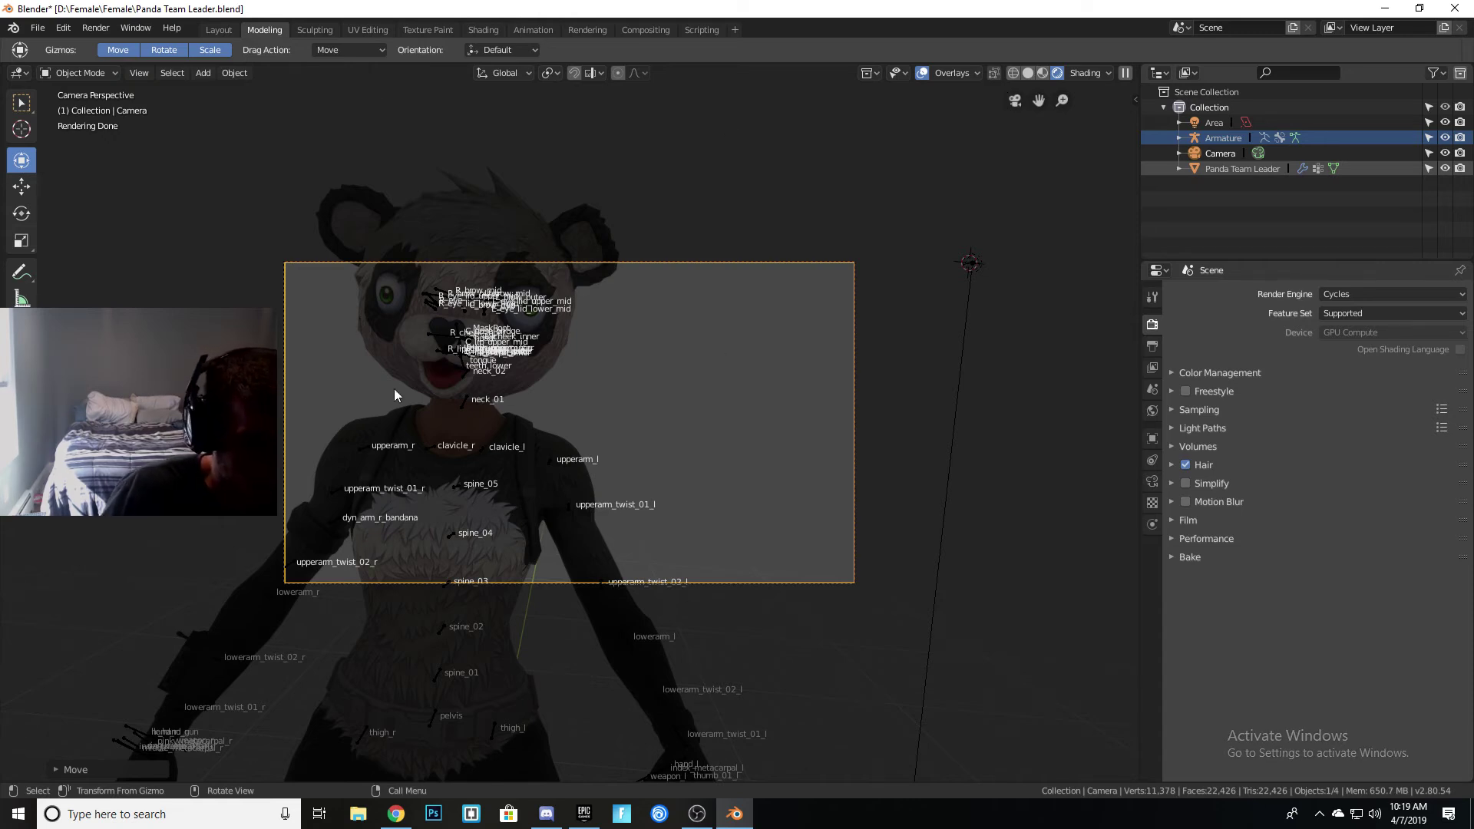
- Hide the Armature in the viewport and render a still image from the camera
{"action": "left_click", "coordinate": [1445, 137]}
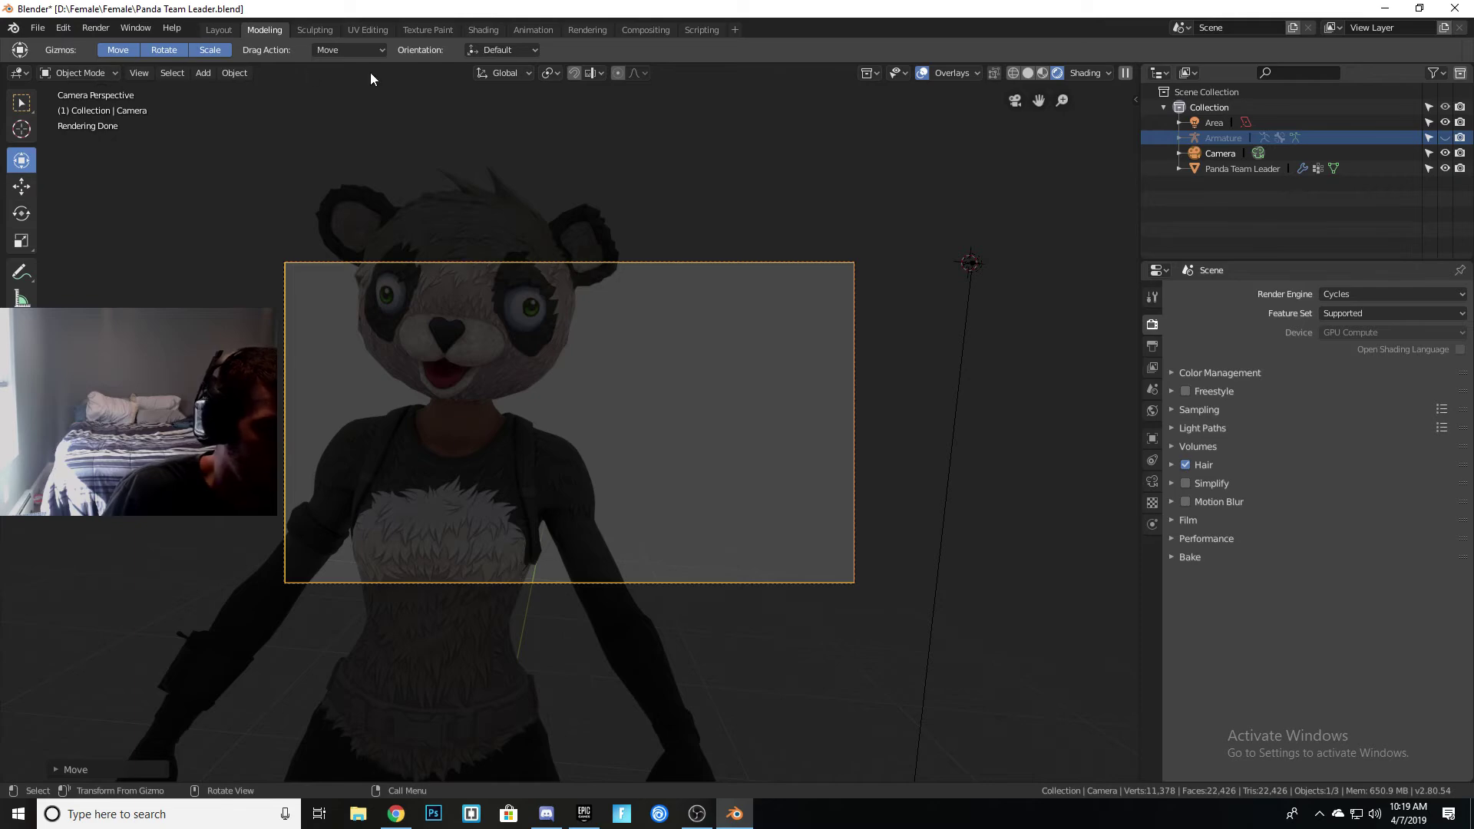
{"action": "left_click", "coordinate": [95, 28]}
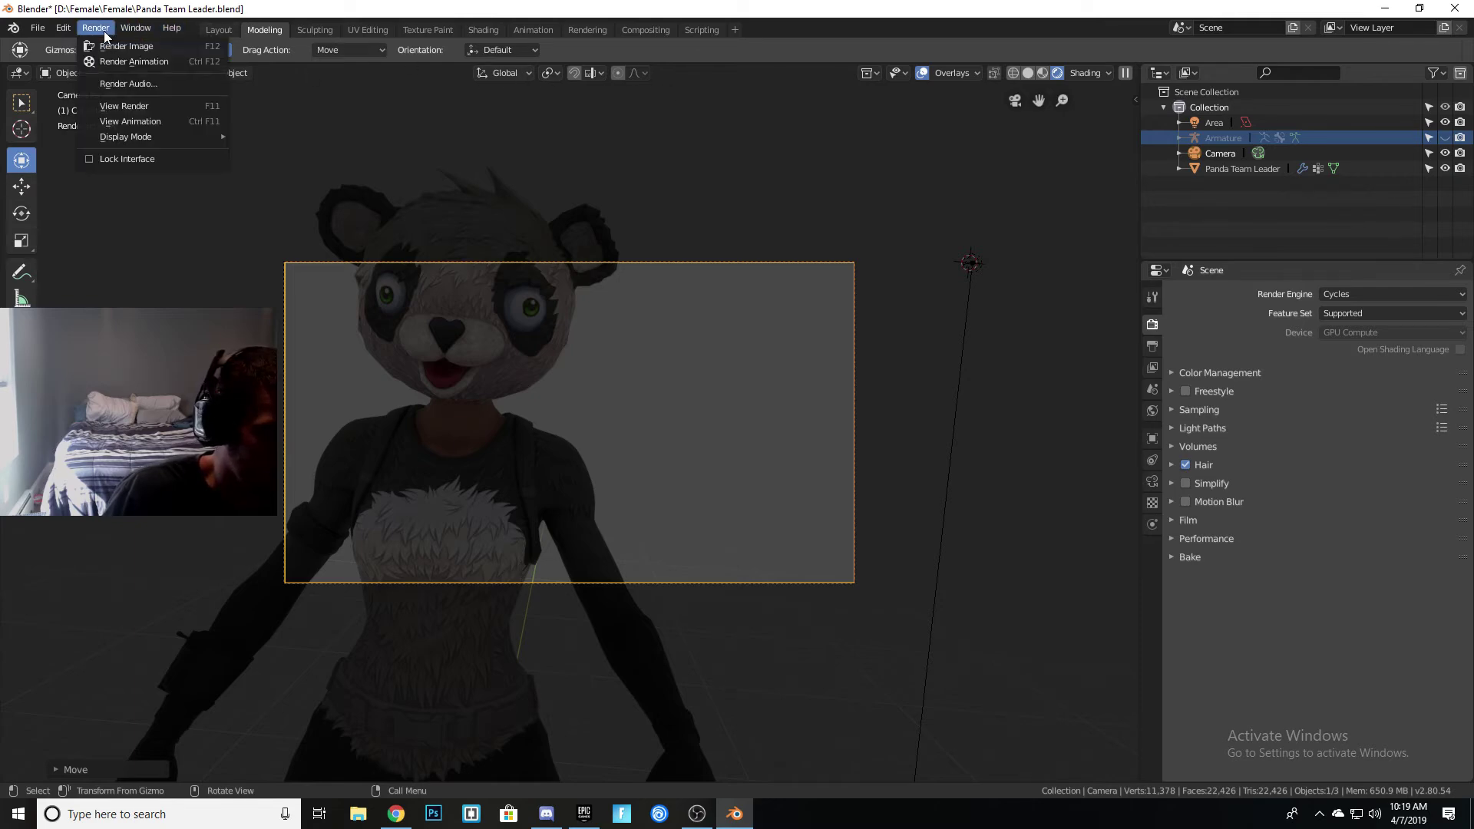
{"action": "left_click", "coordinate": [118, 44]}
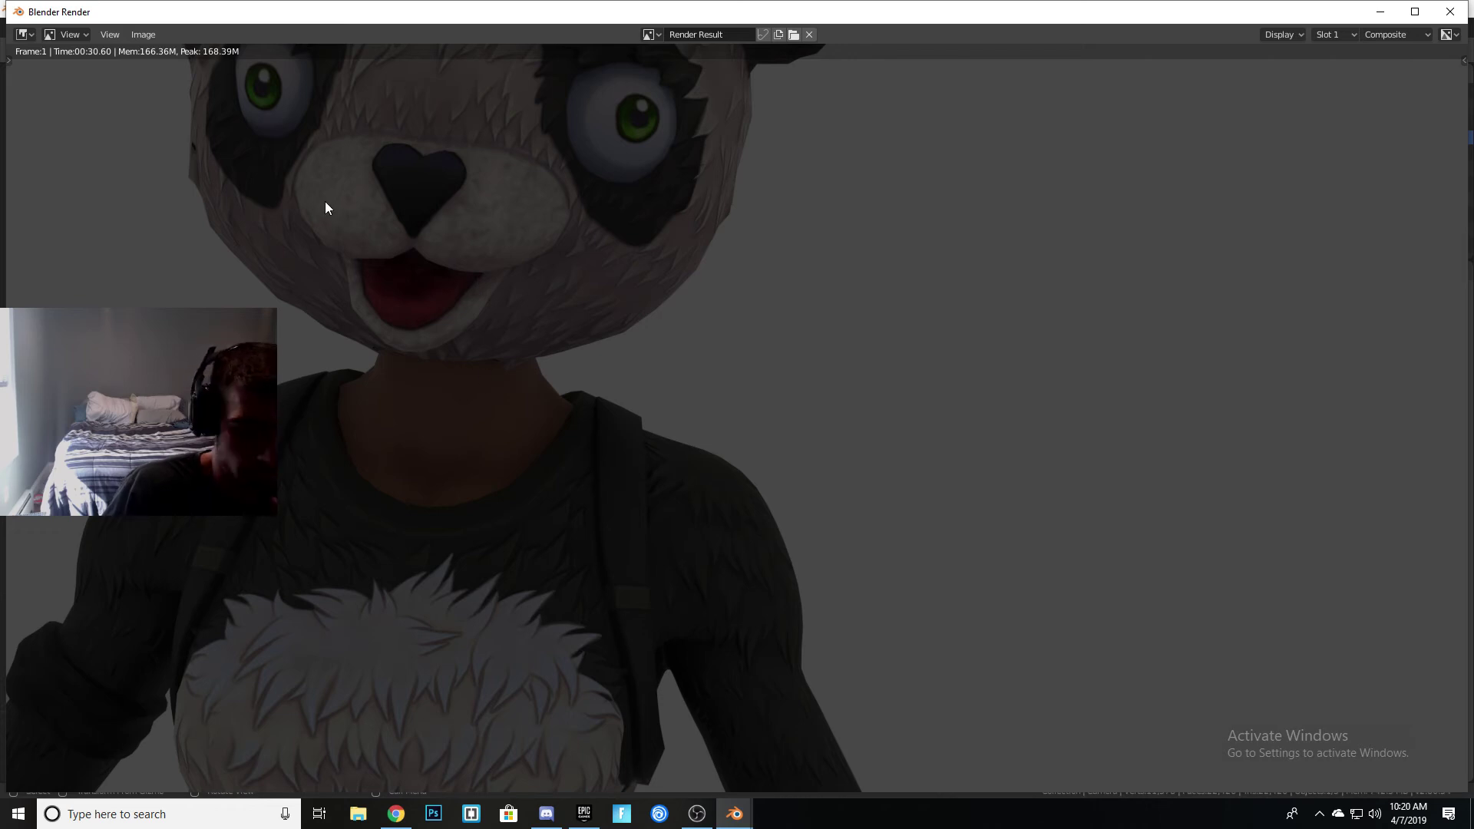
- Look at the save options for the rendered image without saving it, and close the render window
{"action": "left_click", "coordinate": [146, 36]}
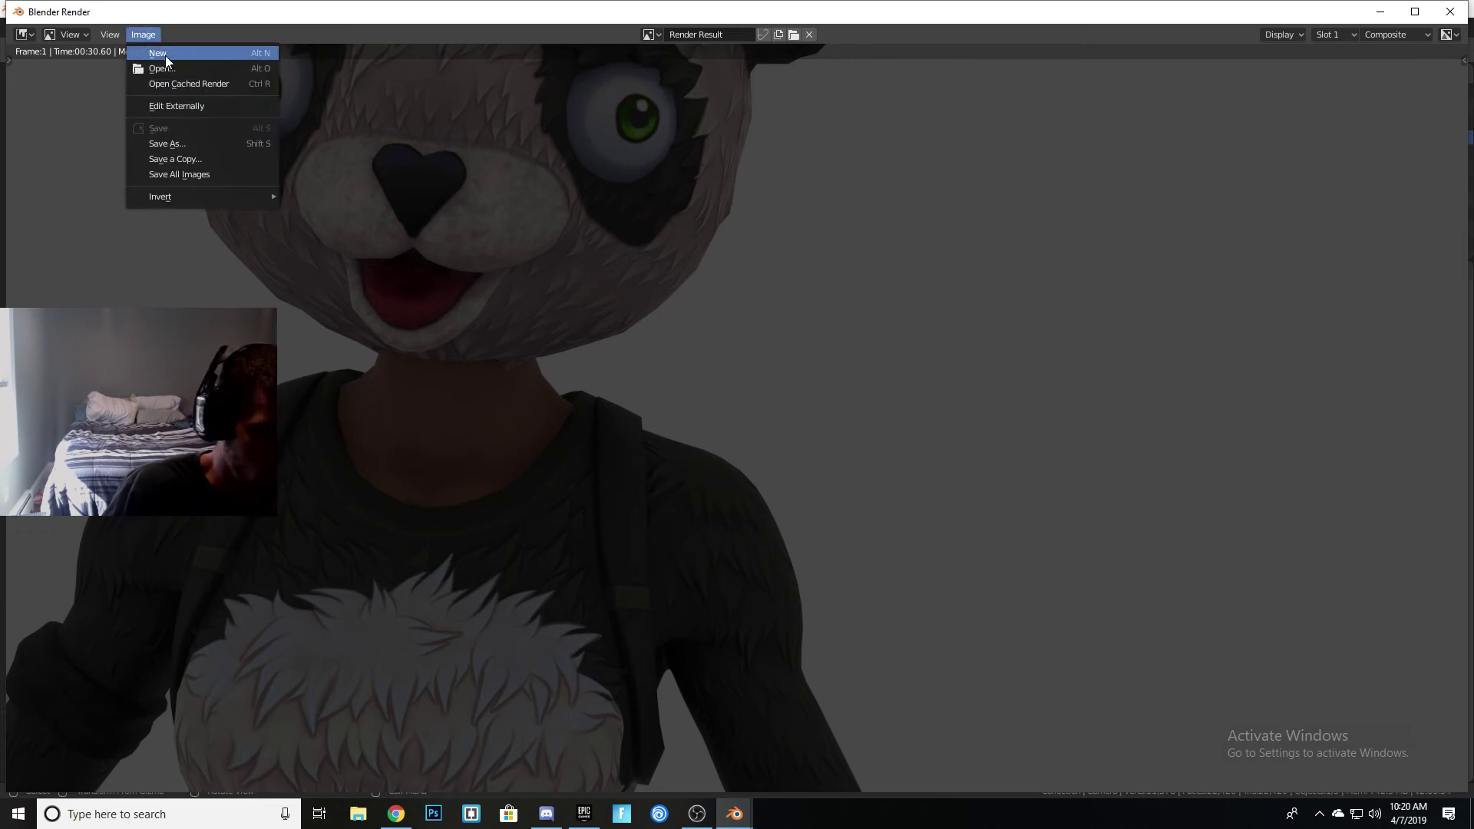
{"action": "left_click", "coordinate": [152, 146]}
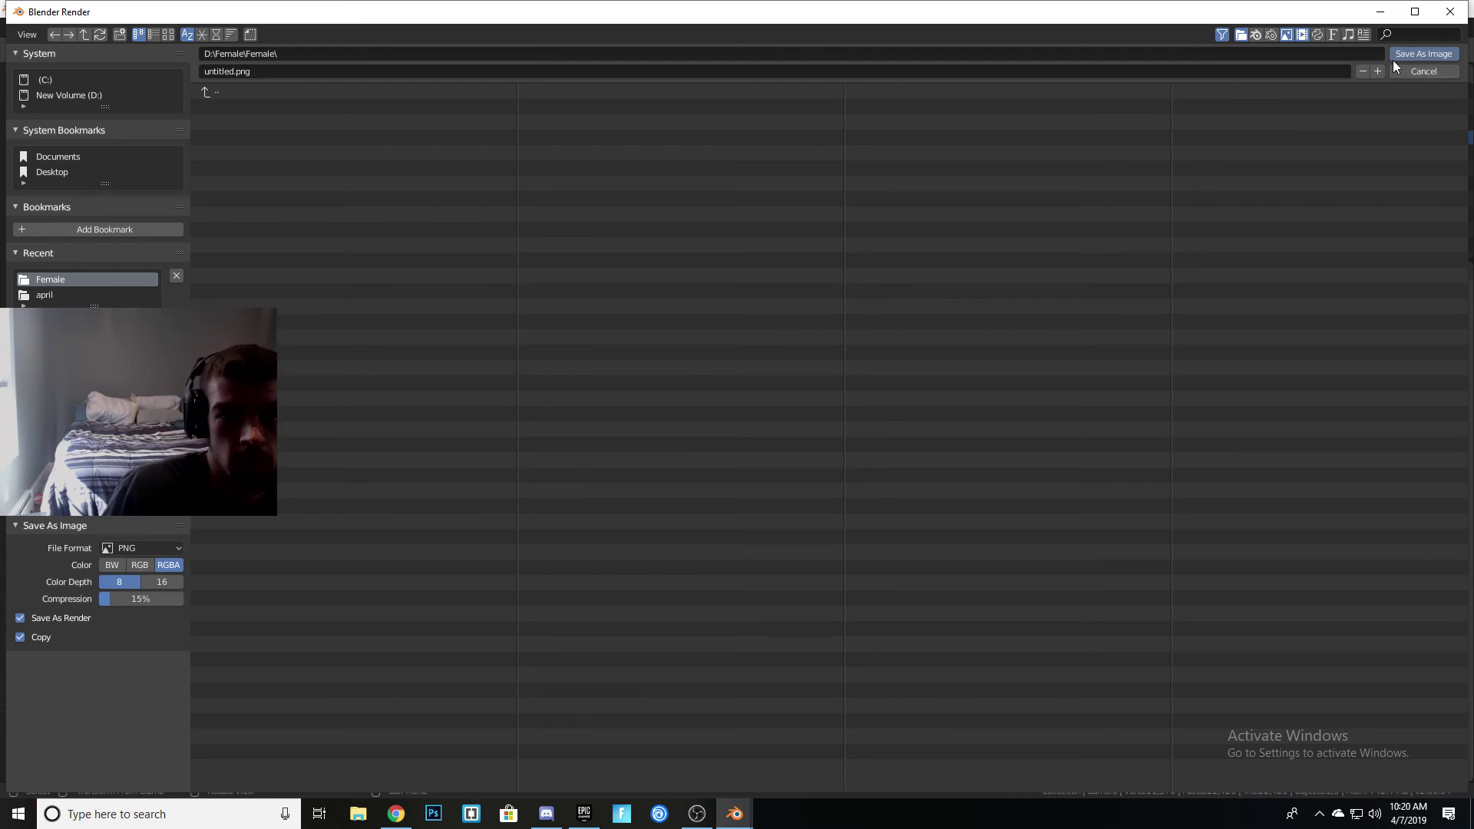
{"action": "left_click", "coordinate": [1425, 68]}
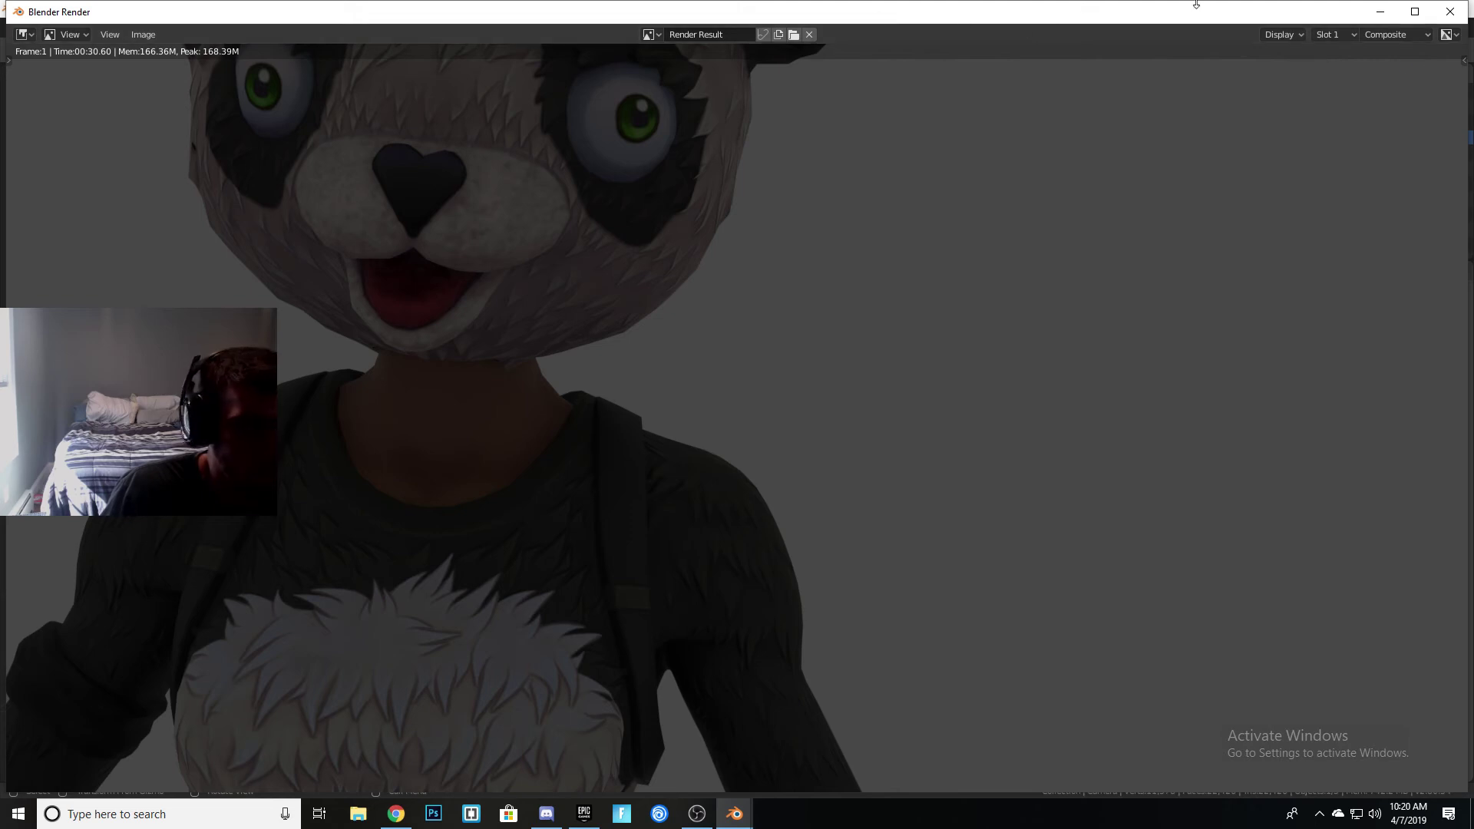
{"action": "left_click", "coordinate": [1446, 14]}
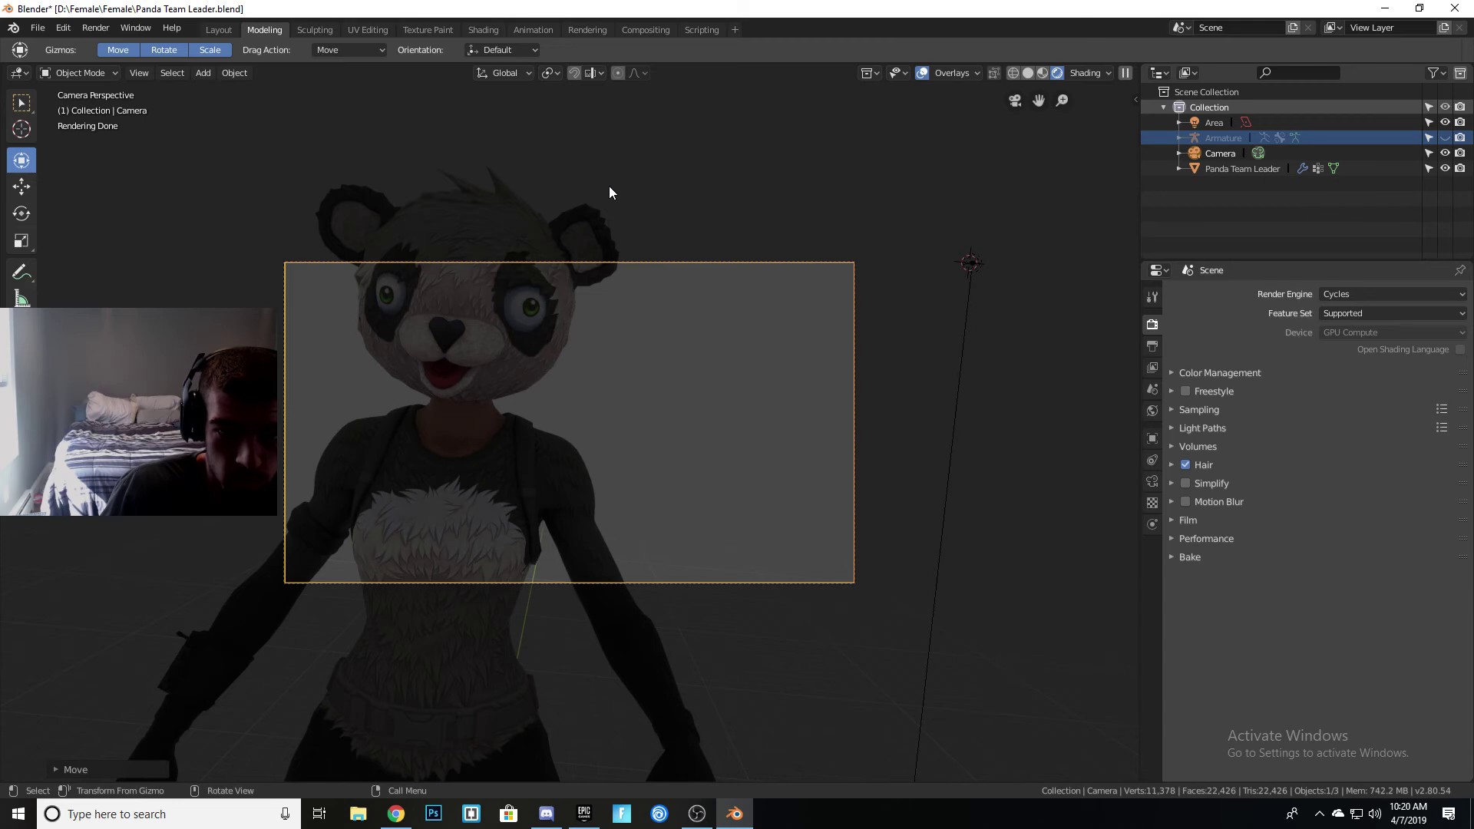
{"action": "scroll", "coordinate": [605, 184], "scroll_direction": "down", "scroll_amount": 1}
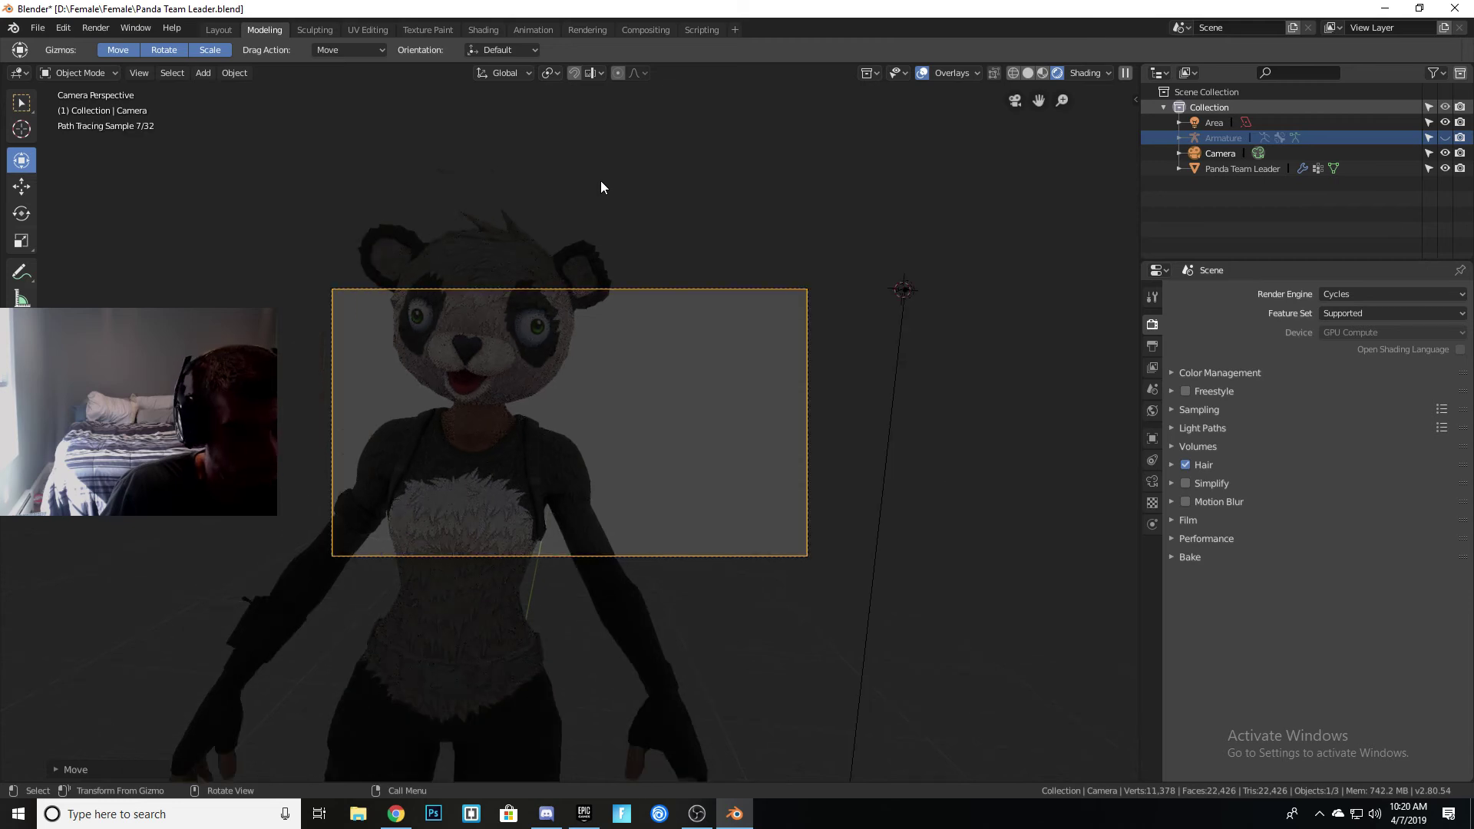
{"action": "scroll", "coordinate": [600, 181], "scroll_direction": "down", "scroll_amount": 1}
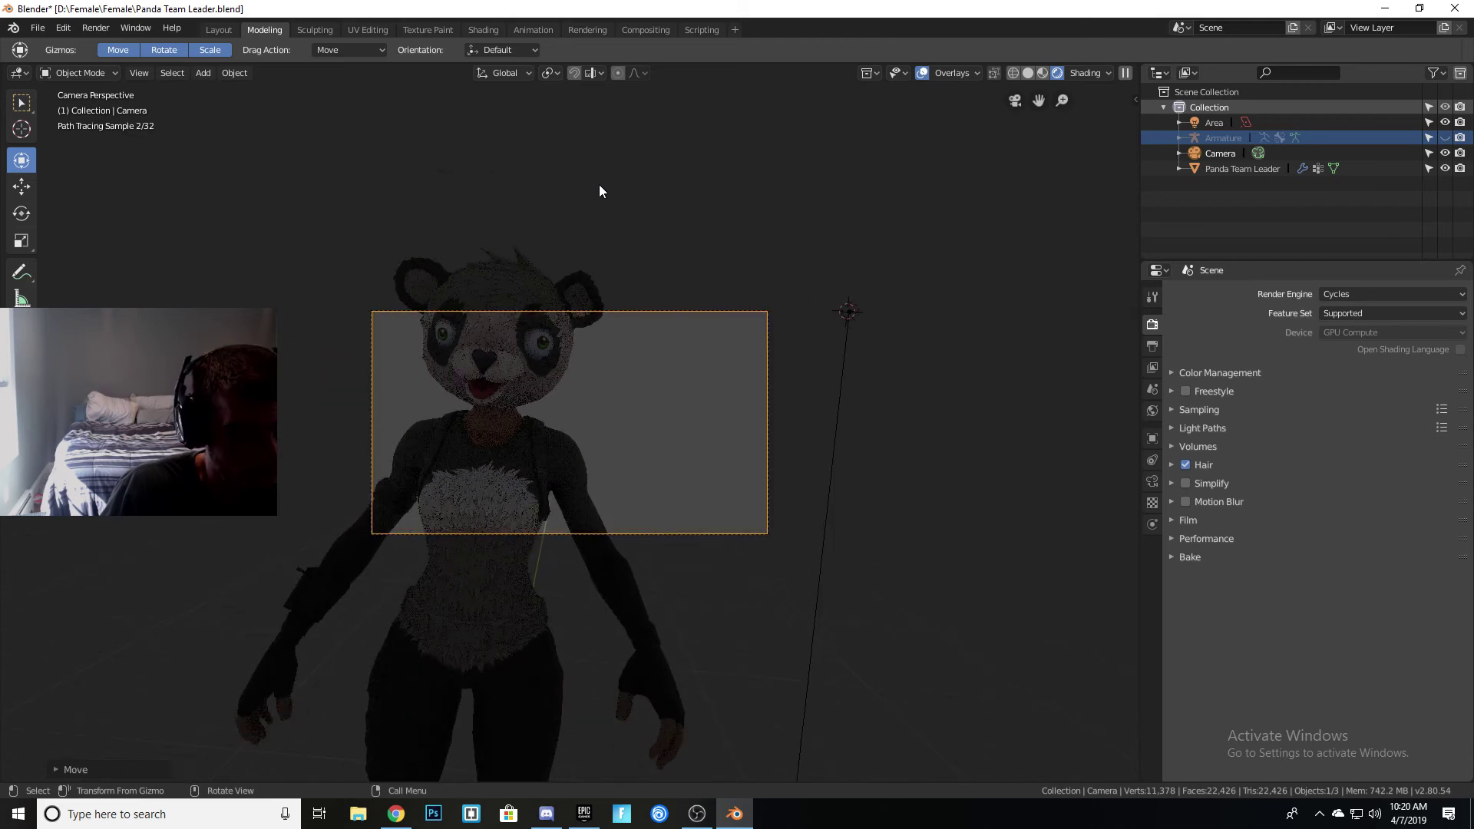